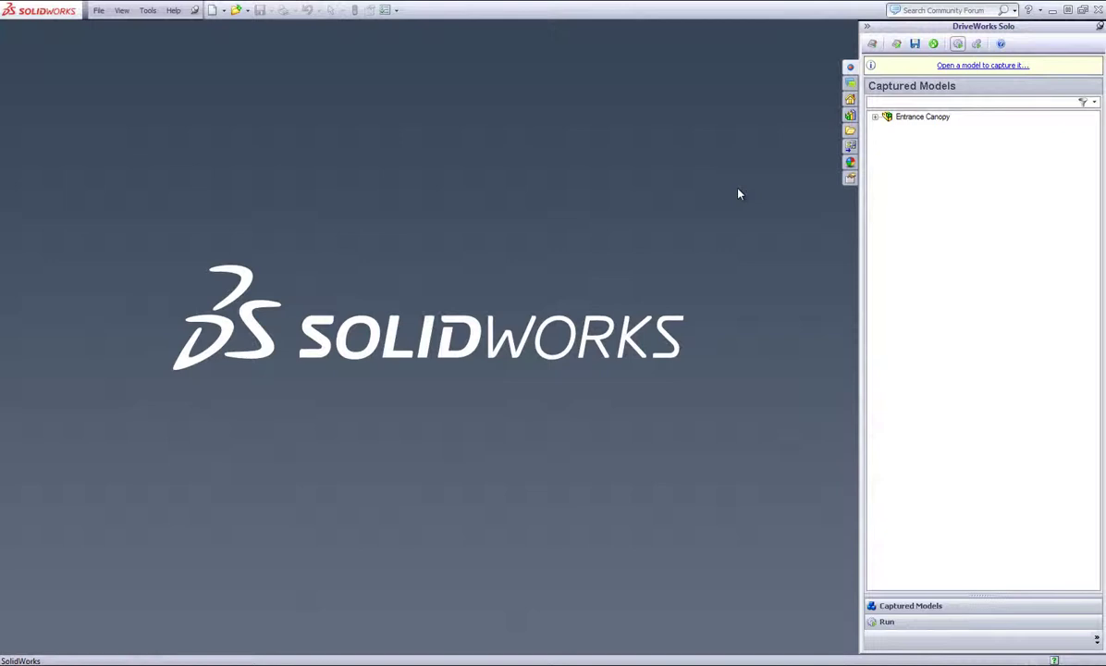
- Open DriveWorks Solo and run the Entrance Canopy project
{"action": "left_click", "coordinate": [147, 10]}
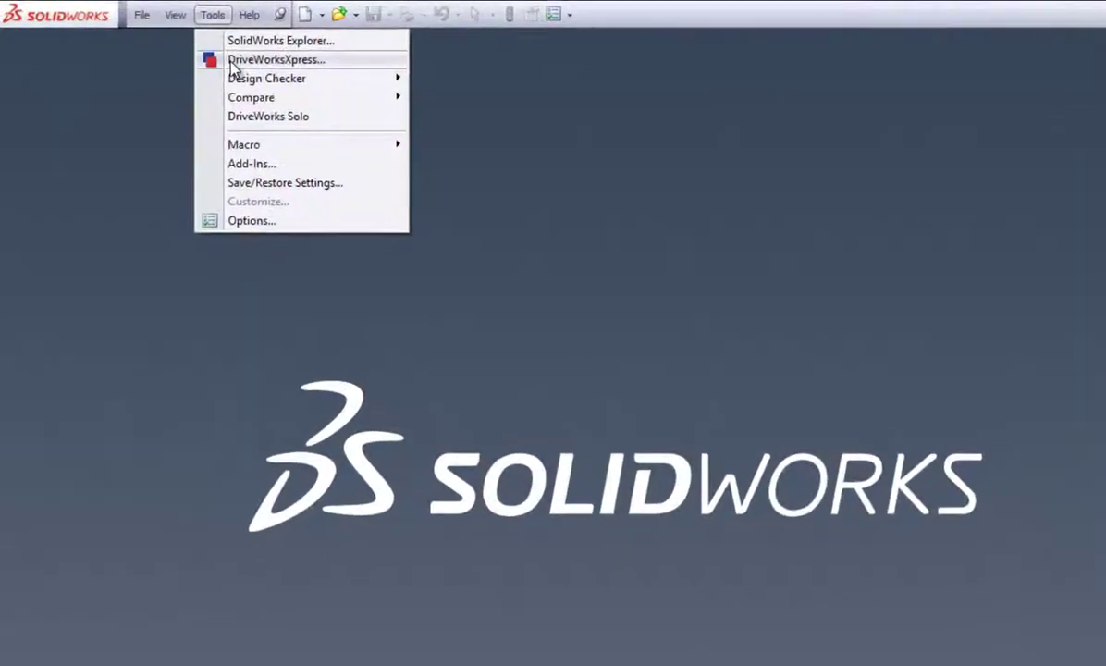
{"action": "left_click", "coordinate": [255, 119]}
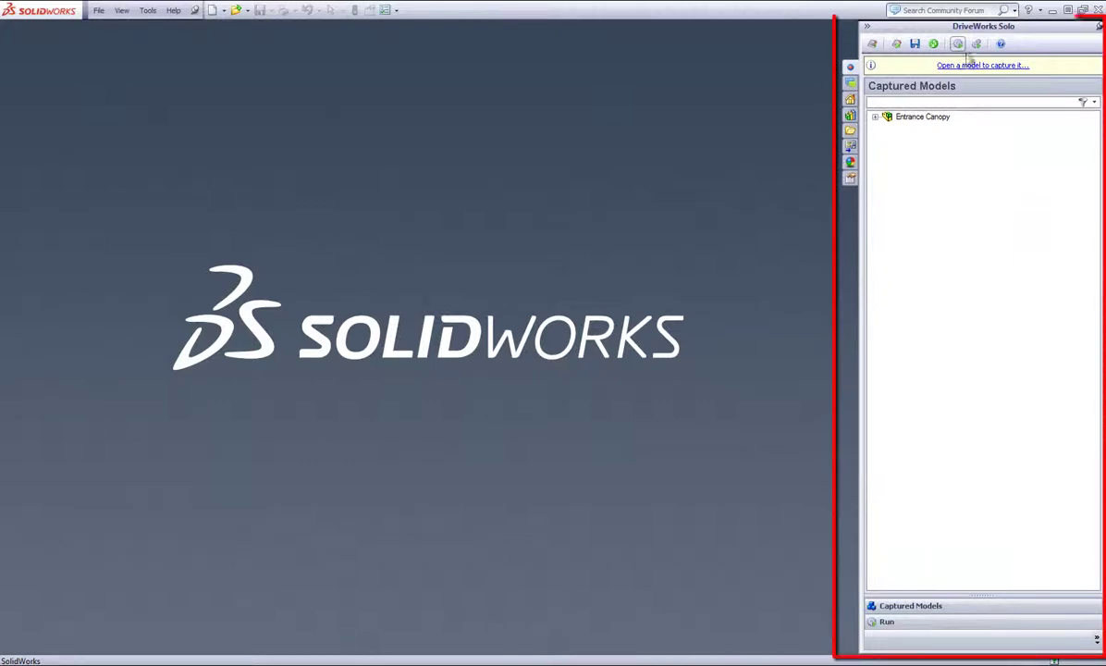
{"action": "left_click", "coordinate": [958, 43]}
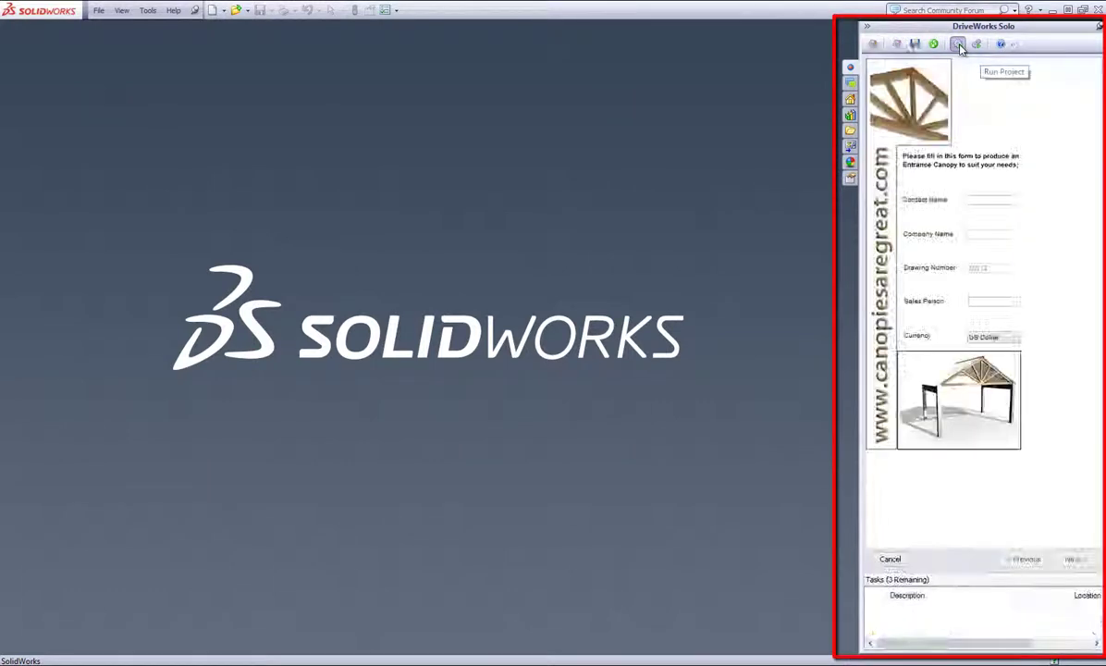
- Fill in the contact's name, DriveWorks as the company name and the sales person's name on the canopy form
{"action": "left_click", "coordinate": [984, 199]}
{"action": "type", "text": "Daniel"}
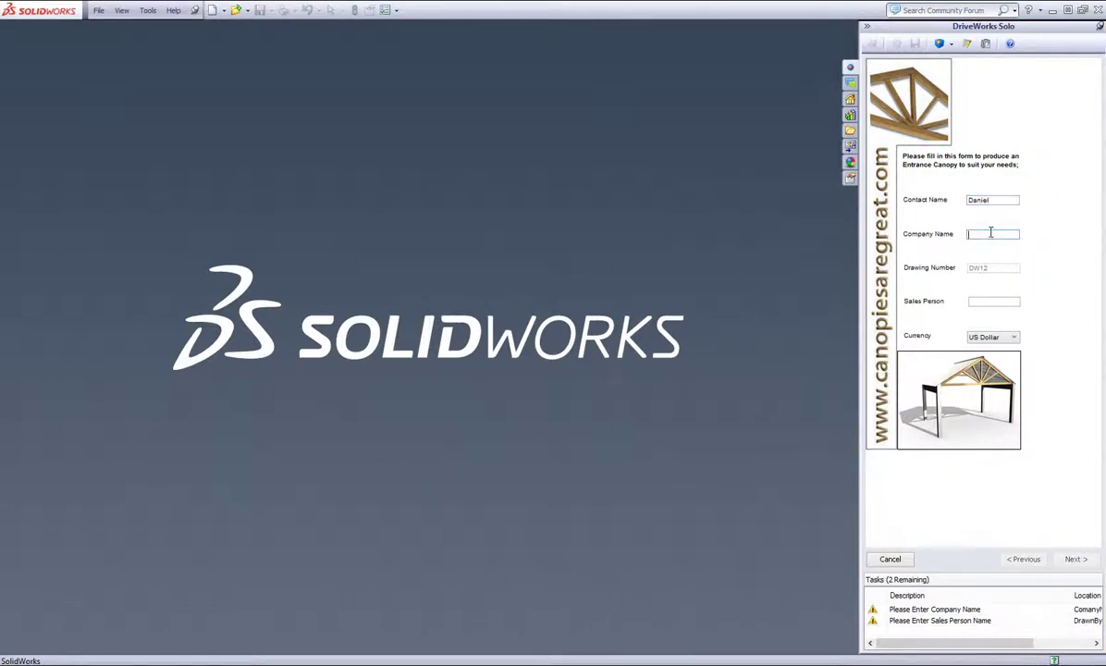
{"action": "type", "text": "DriveWo"}
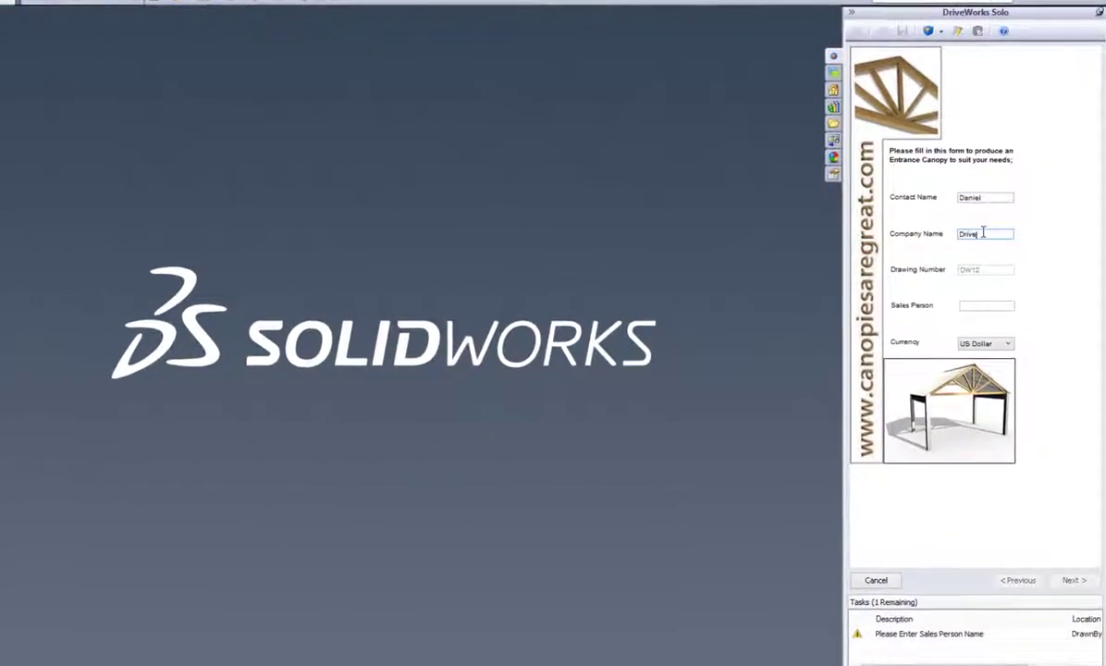
{"action": "type", "text": "rks"}
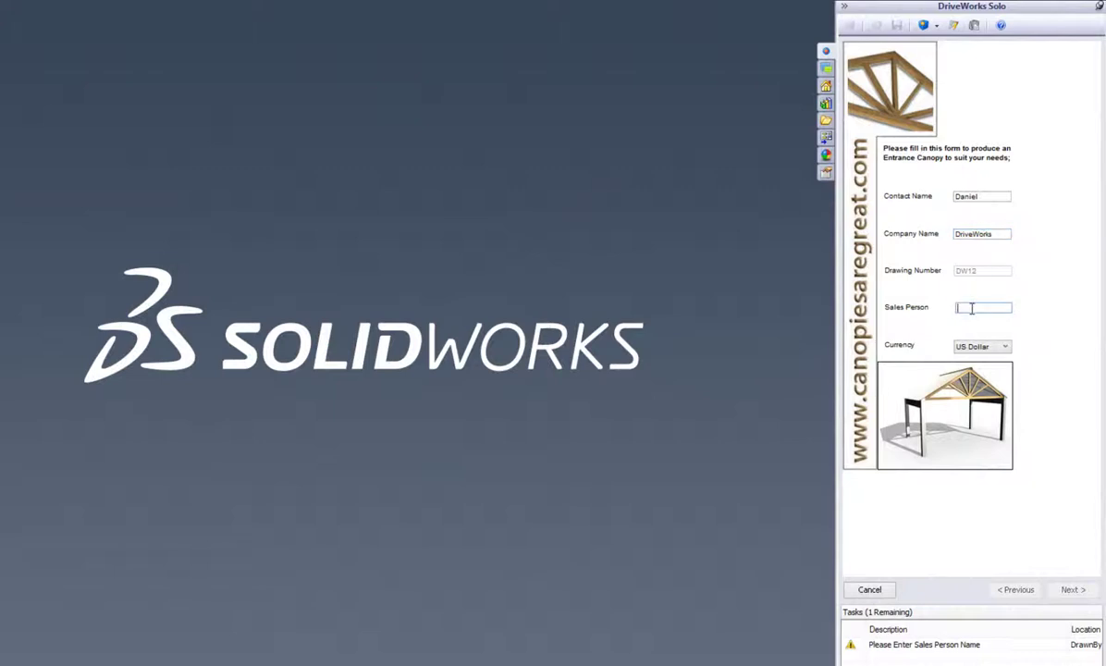
{"action": "type", "text": "Robert"}
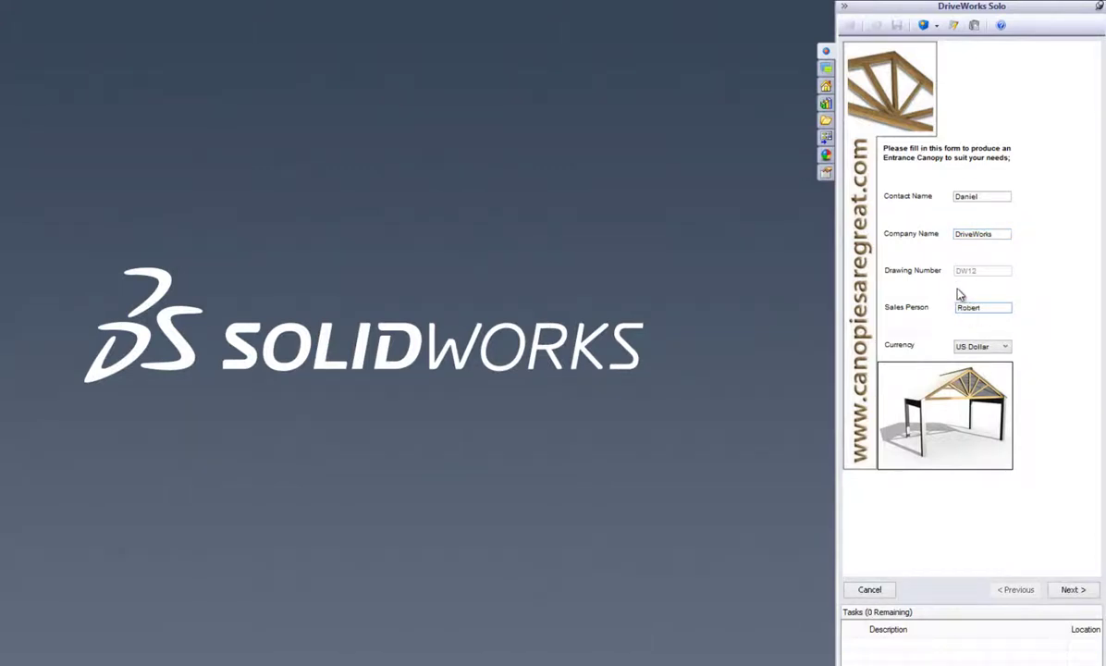
- Set the currency to Sterling and continue to the opening dimensions page
{"action": "left_click", "coordinate": [1002, 346]}
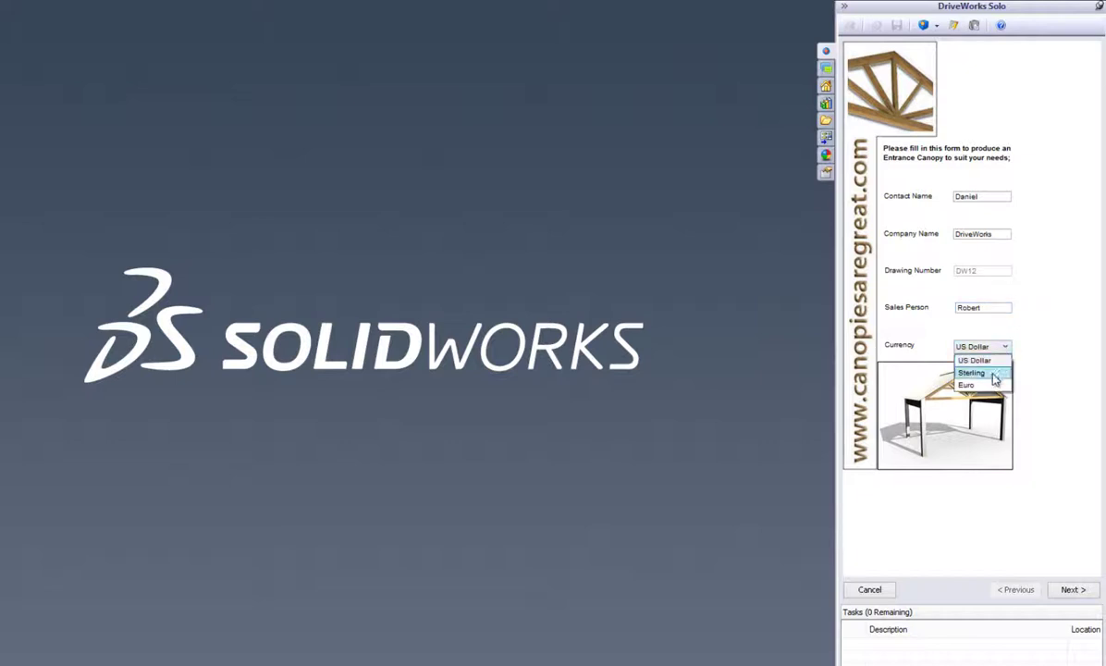
{"action": "left_click", "coordinate": [993, 374]}
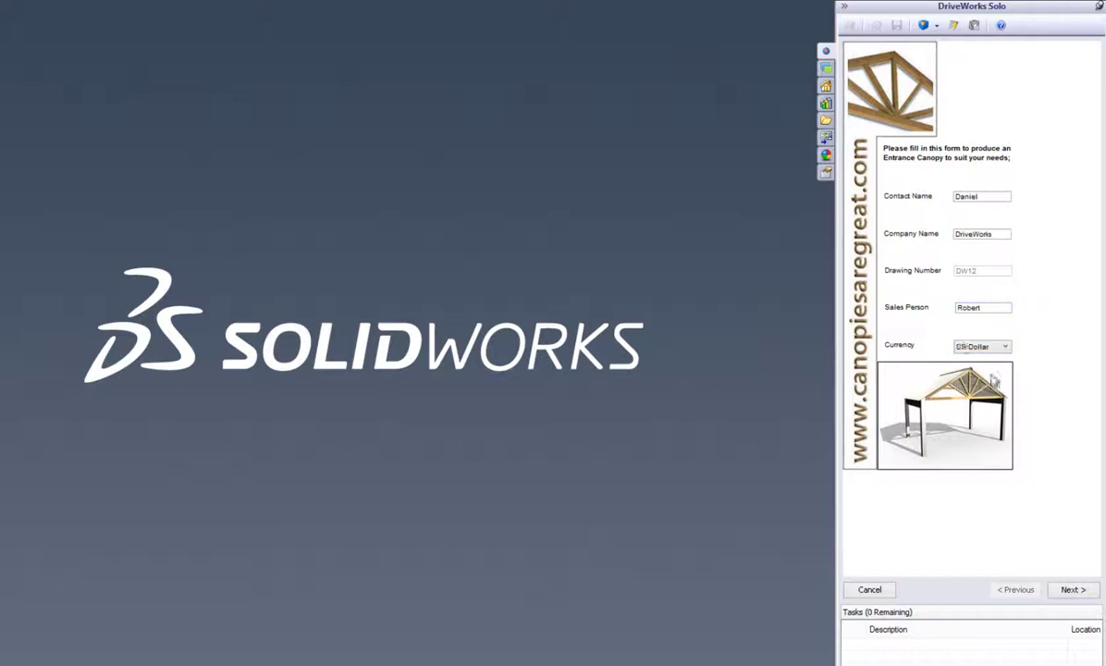
{"action": "left_click", "coordinate": [1069, 591]}
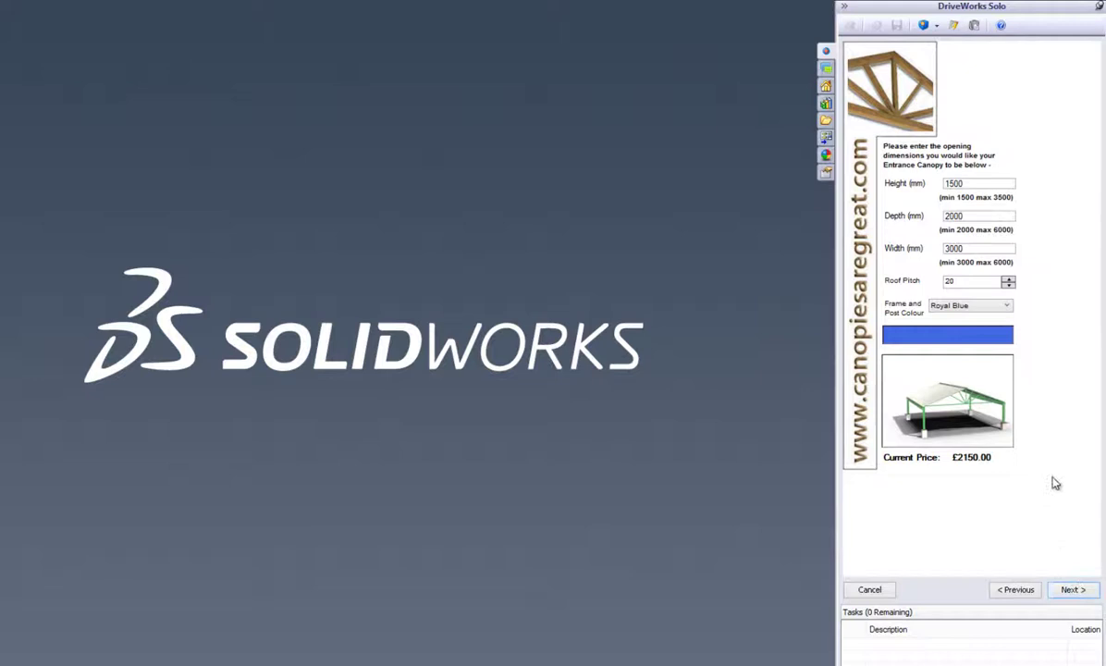
- Return to the contact details page, clear the Sales Person field and select the task listed for it
{"action": "left_click", "coordinate": [1024, 593]}
{"action": "key", "text": "ctrl+a"}
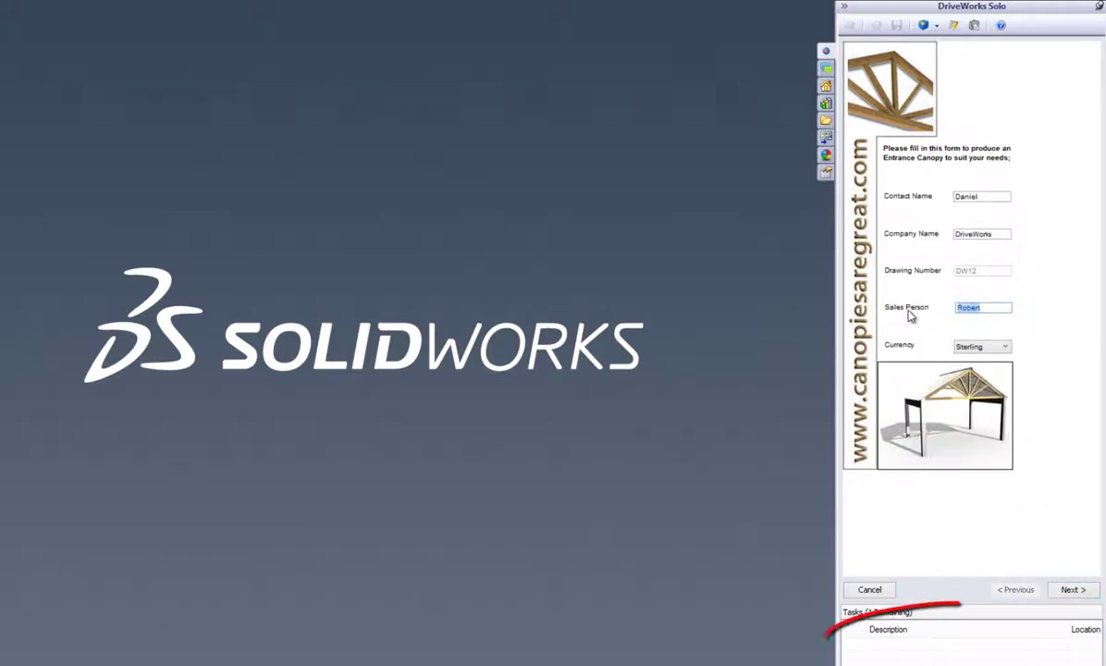
{"action": "key", "text": "BackSpace"}
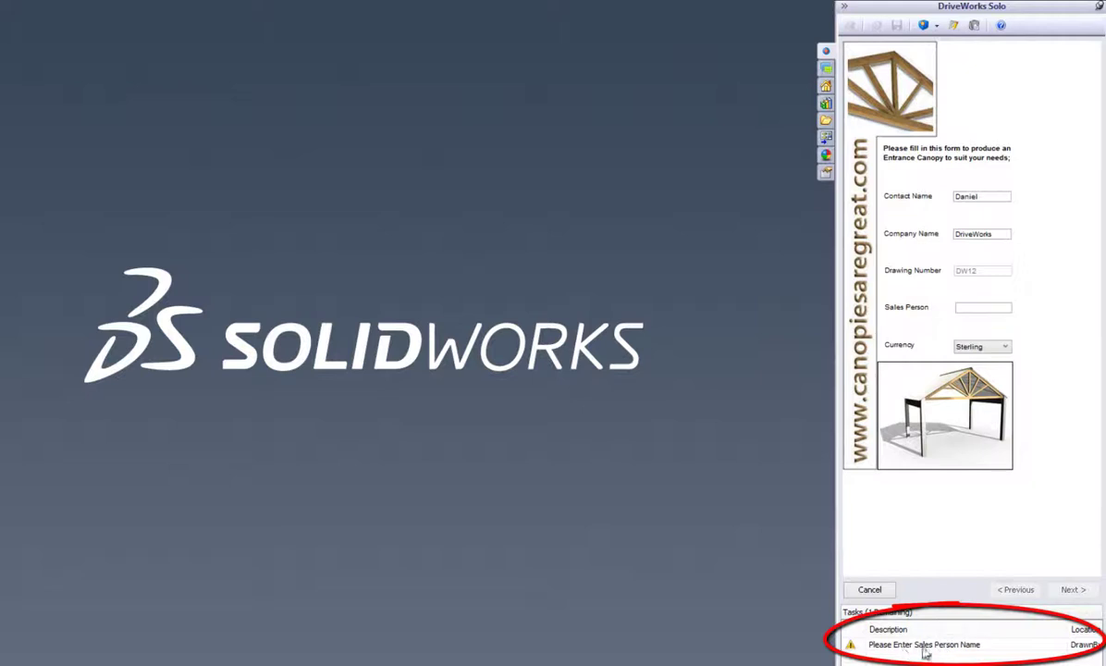
{"action": "left_click", "coordinate": [988, 646]}
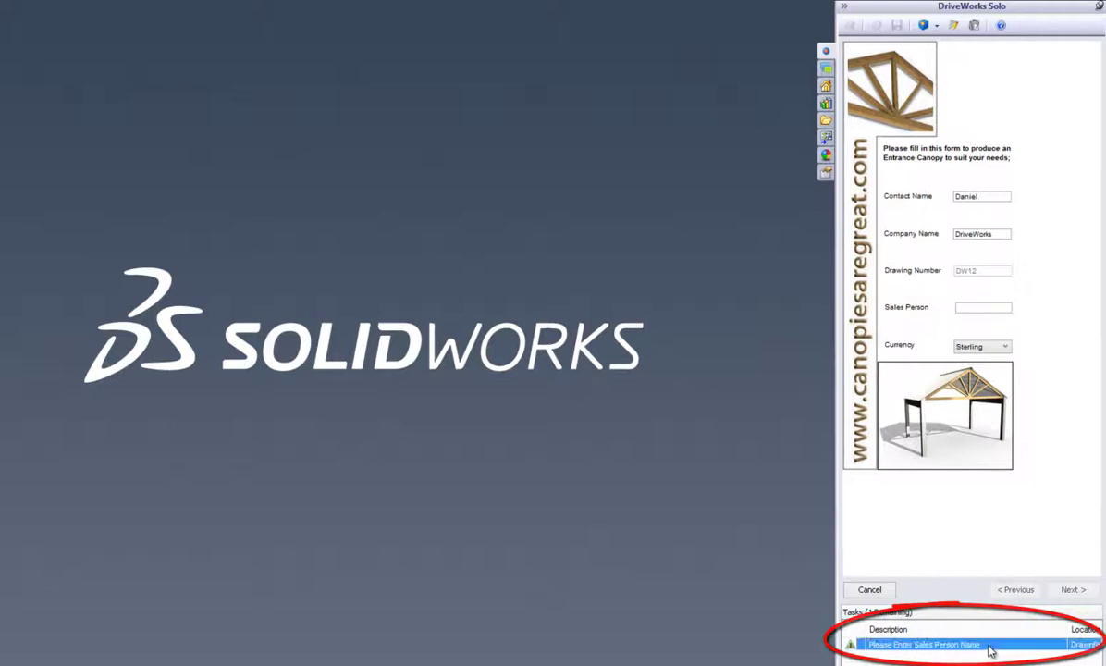
- Re-enter the sales person's name and proceed to the opening dimensions page
{"action": "left_click", "coordinate": [993, 306]}
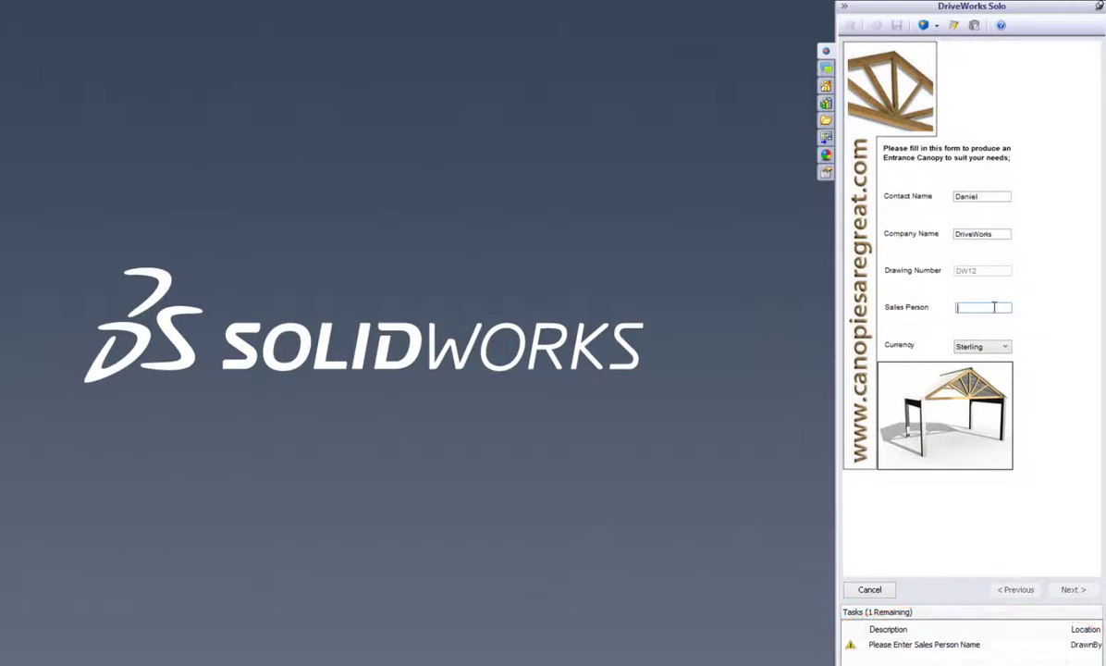
{"action": "type", "text": "Robert"}
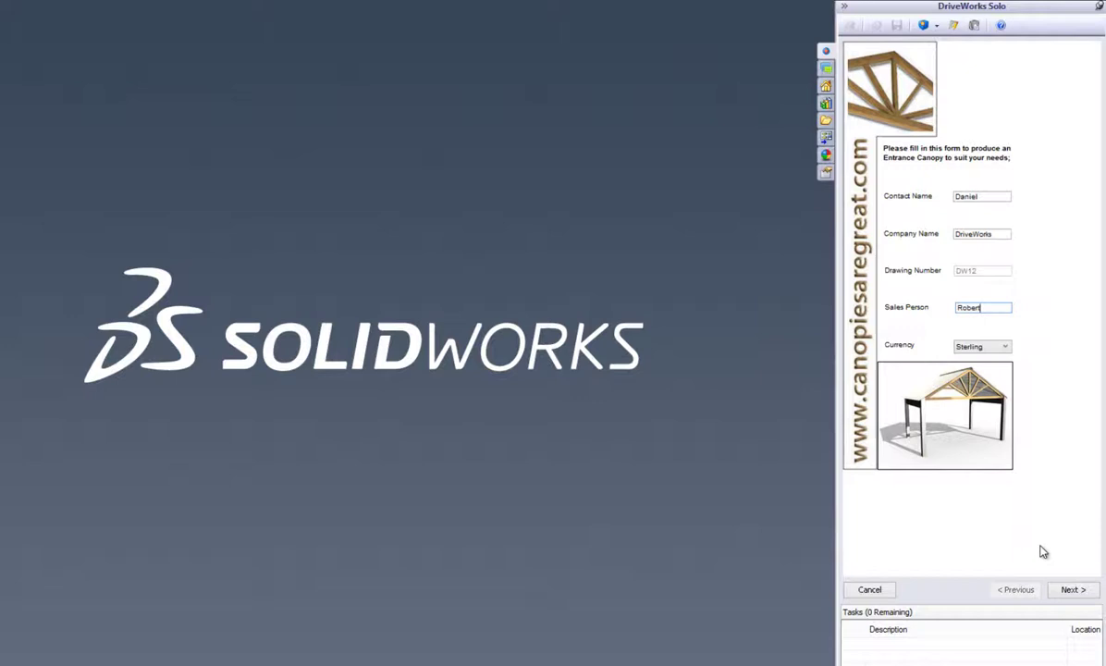
{"action": "left_click", "coordinate": [1071, 591]}
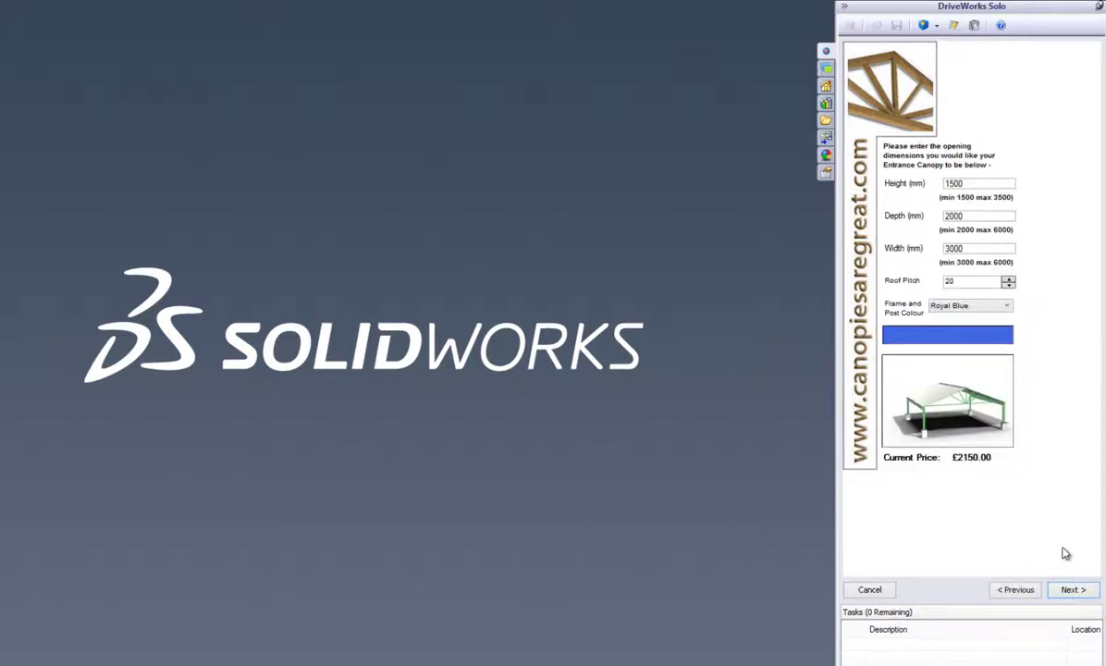
- Set the canopy height to 2000 mm and the frame and post colour to Sienna
{"action": "left_click", "coordinate": [978, 183]}
{"action": "left_click", "coordinate": [962, 305]}
{"action": "left_click", "coordinate": [908, 370]}
- Try Tomato, Silver, Violet and White Smoke as the frame and post colour
{"action": "left_click", "coordinate": [992, 306]}
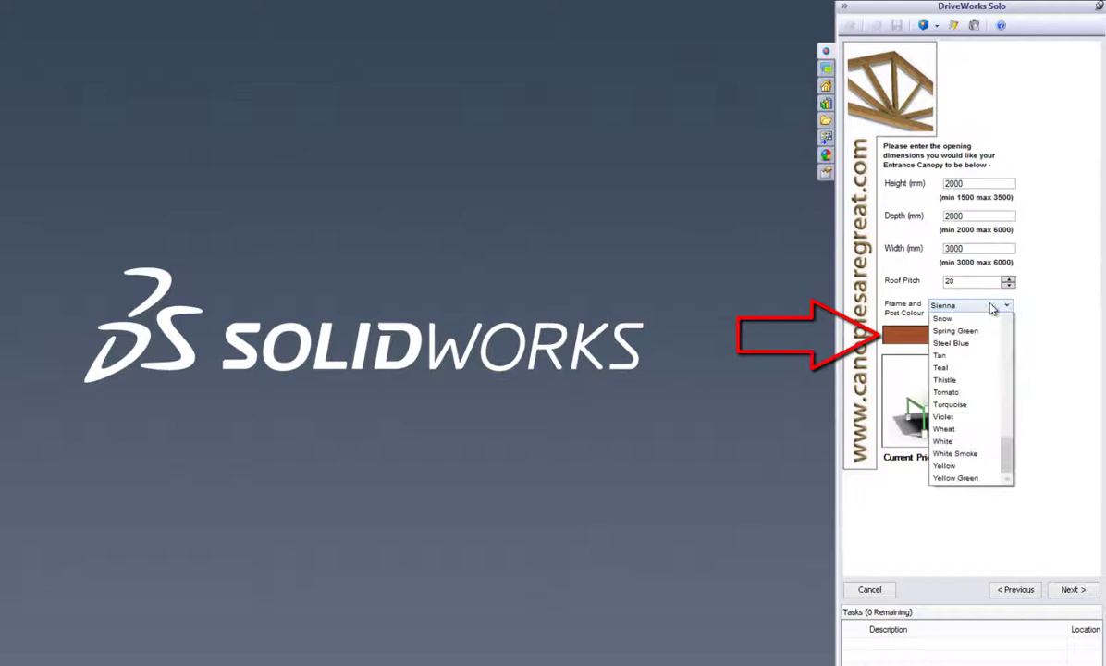
{"action": "left_click", "coordinate": [977, 478]}
{"action": "left_click", "coordinate": [990, 312]}
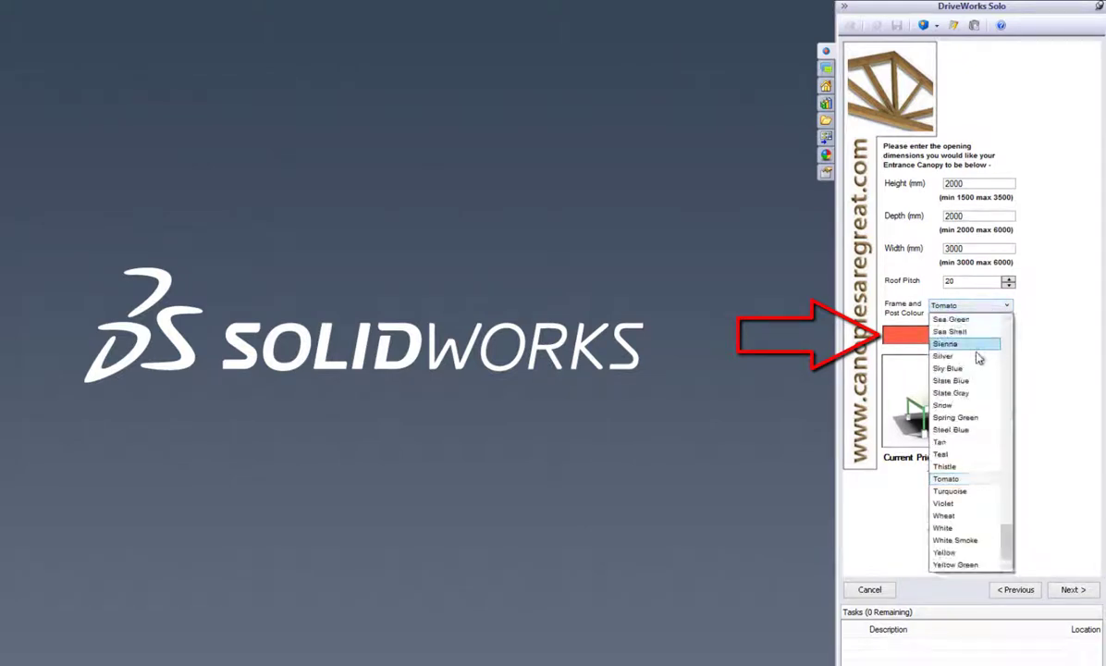
{"action": "left_click", "coordinate": [974, 356]}
{"action": "left_click", "coordinate": [988, 306]}
{"action": "left_click", "coordinate": [976, 504]}
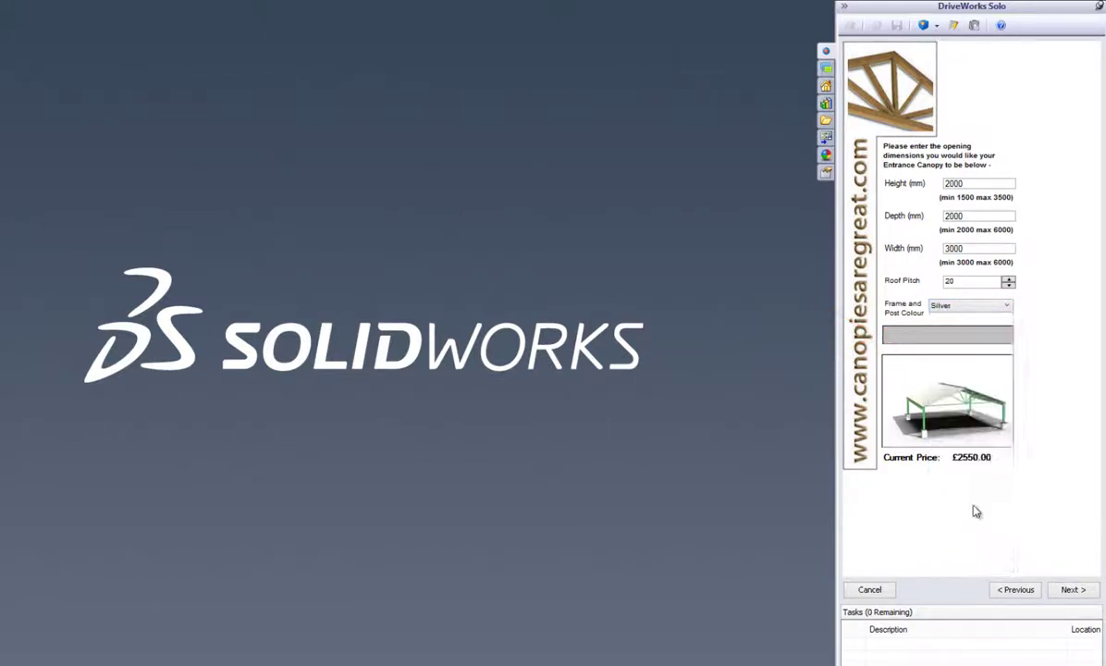
{"action": "left_click", "coordinate": [939, 304]}
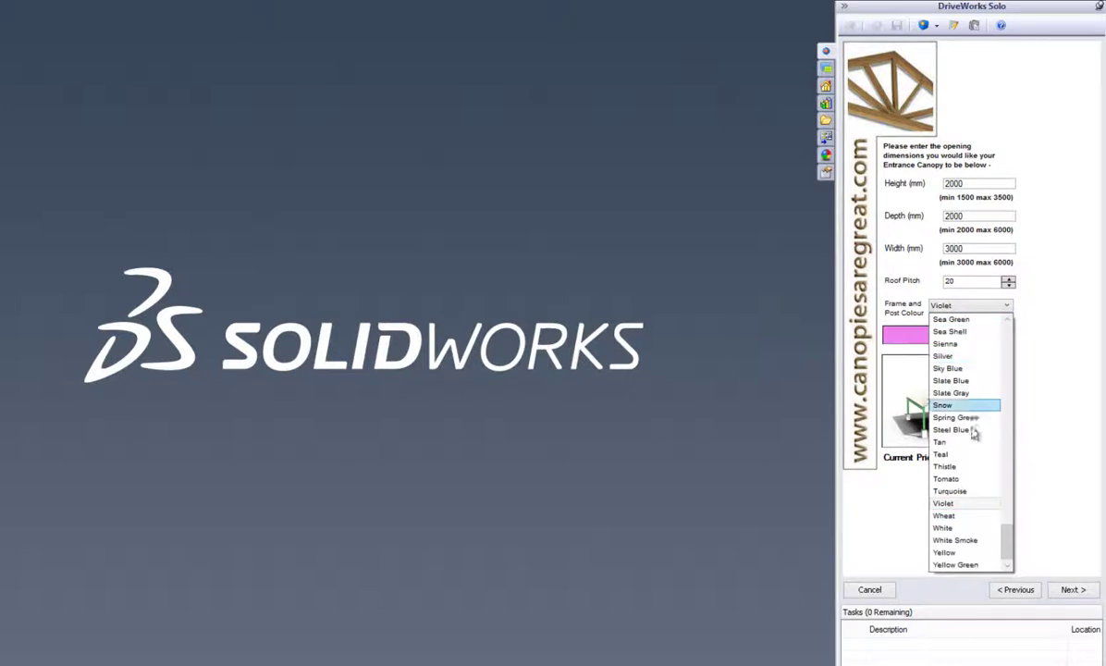
{"action": "left_click", "coordinate": [971, 540]}
- Set the frame and post colour to Yellow and advance past the fixings to the cost summary
{"action": "left_click", "coordinate": [1004, 309]}
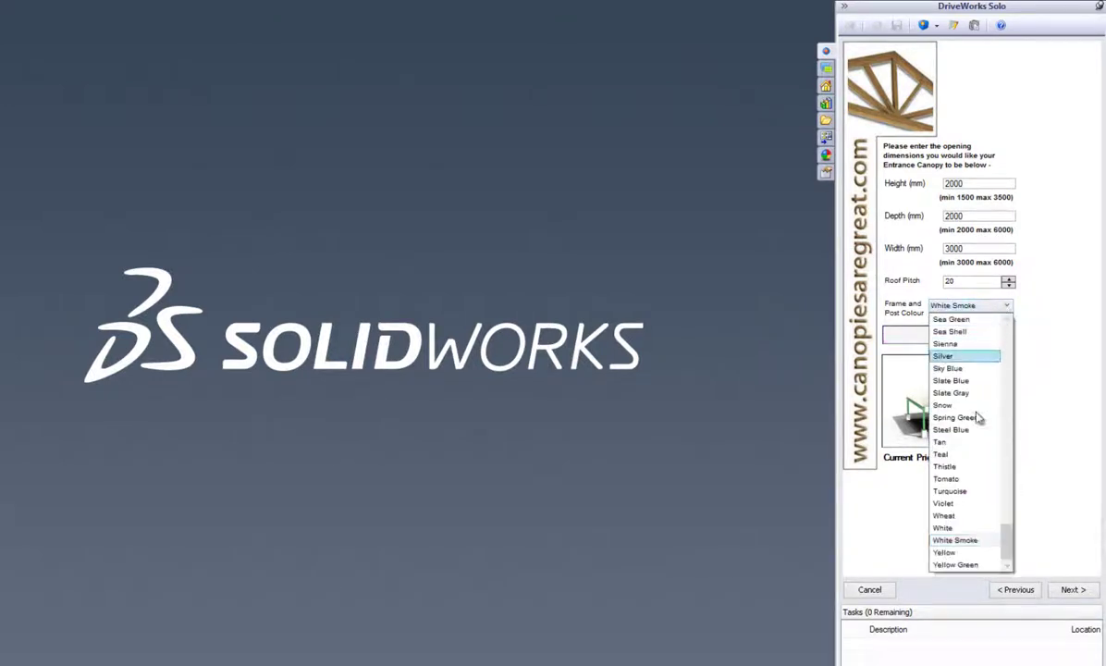
{"action": "left_click", "coordinate": [962, 551]}
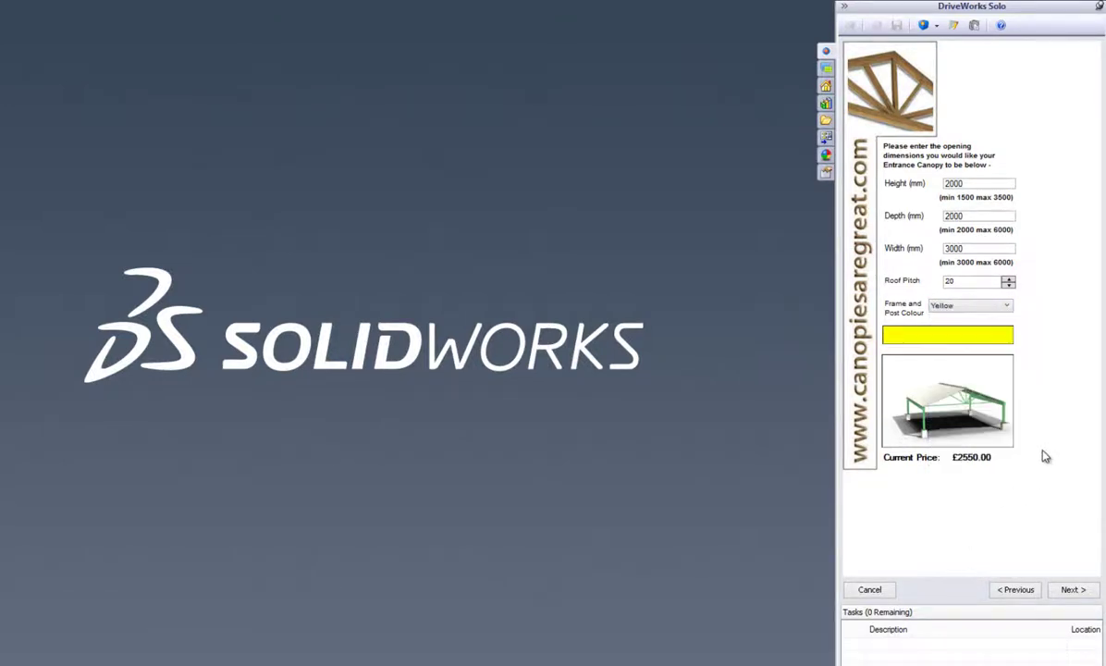
{"action": "left_click", "coordinate": [1070, 591]}
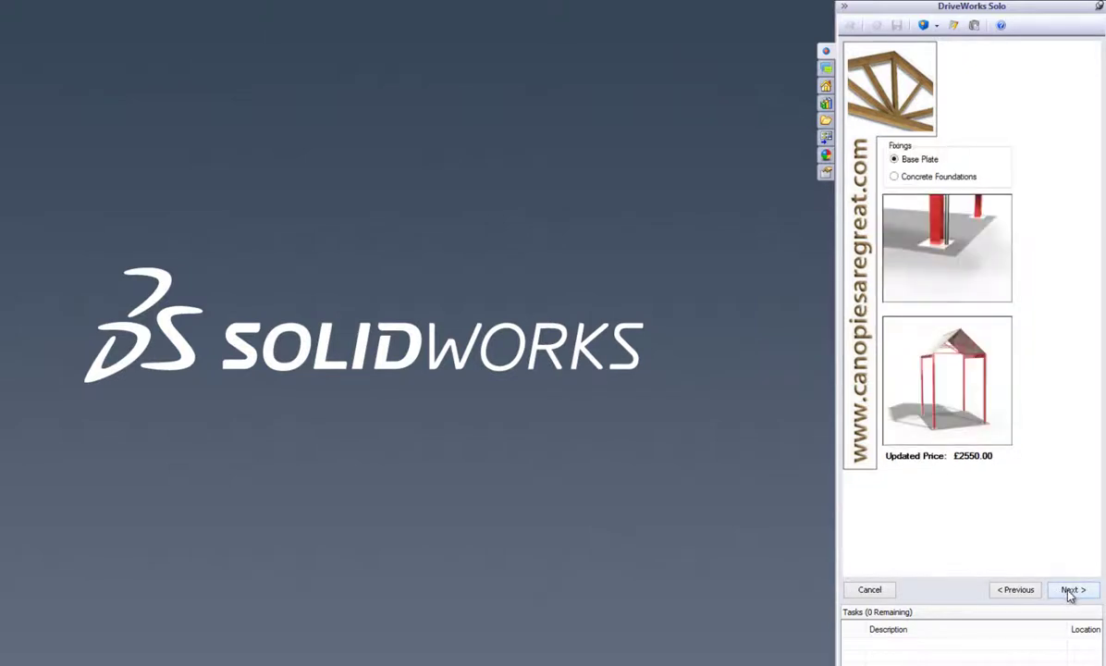
{"action": "left_click", "coordinate": [1070, 590]}
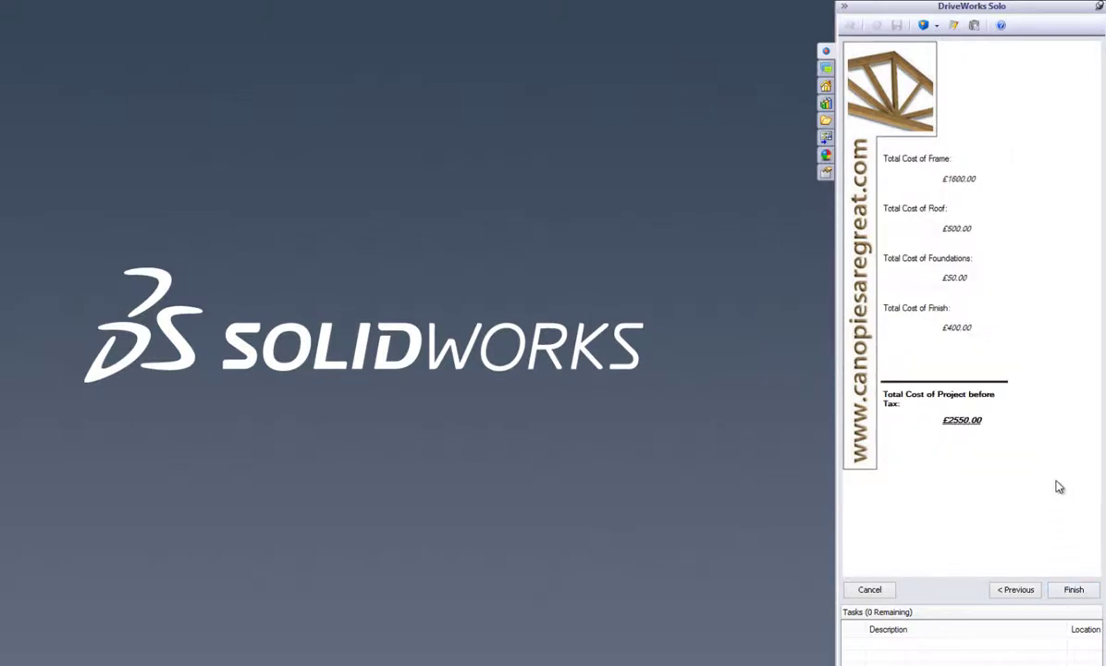
- Go back to the fixings, choose Concrete Foundations after comparing with Base Plate, and return to the dimensions page
{"action": "left_click", "coordinate": [1016, 590]}
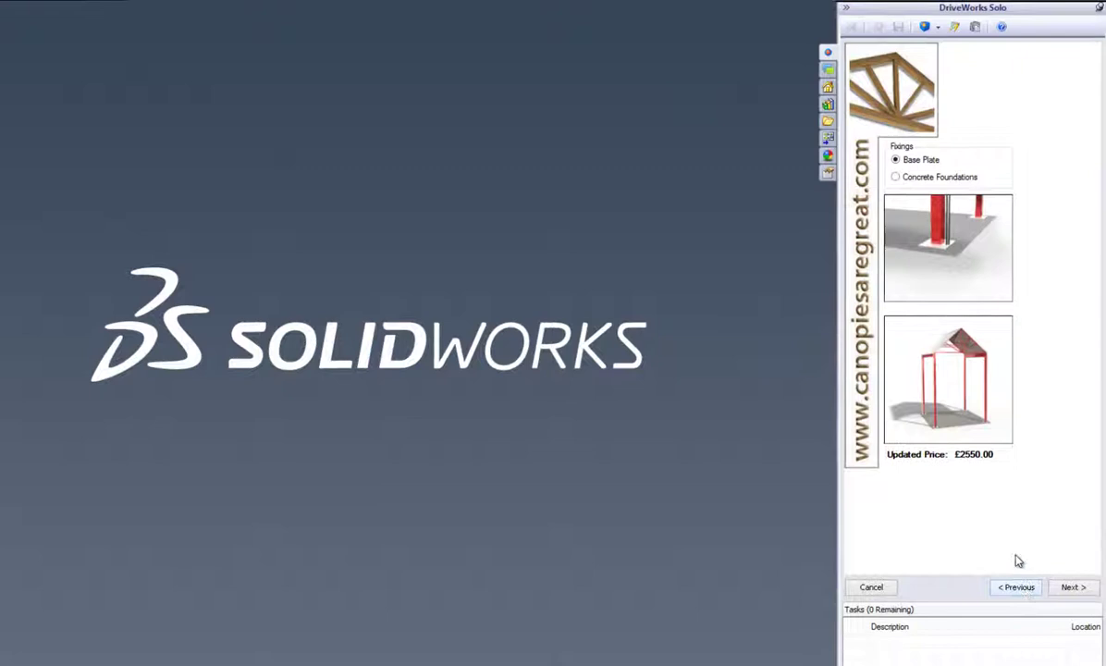
{"action": "left_click", "coordinate": [937, 181]}
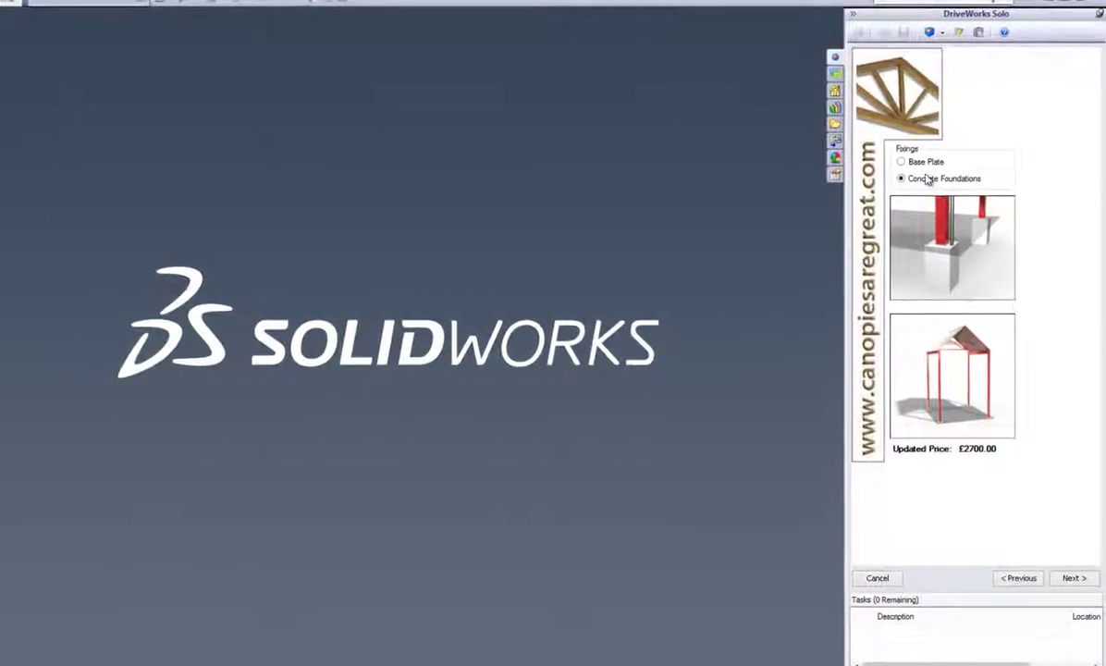
{"action": "left_click", "coordinate": [916, 161]}
{"action": "left_click", "coordinate": [917, 179]}
{"action": "left_click", "coordinate": [1022, 573]}
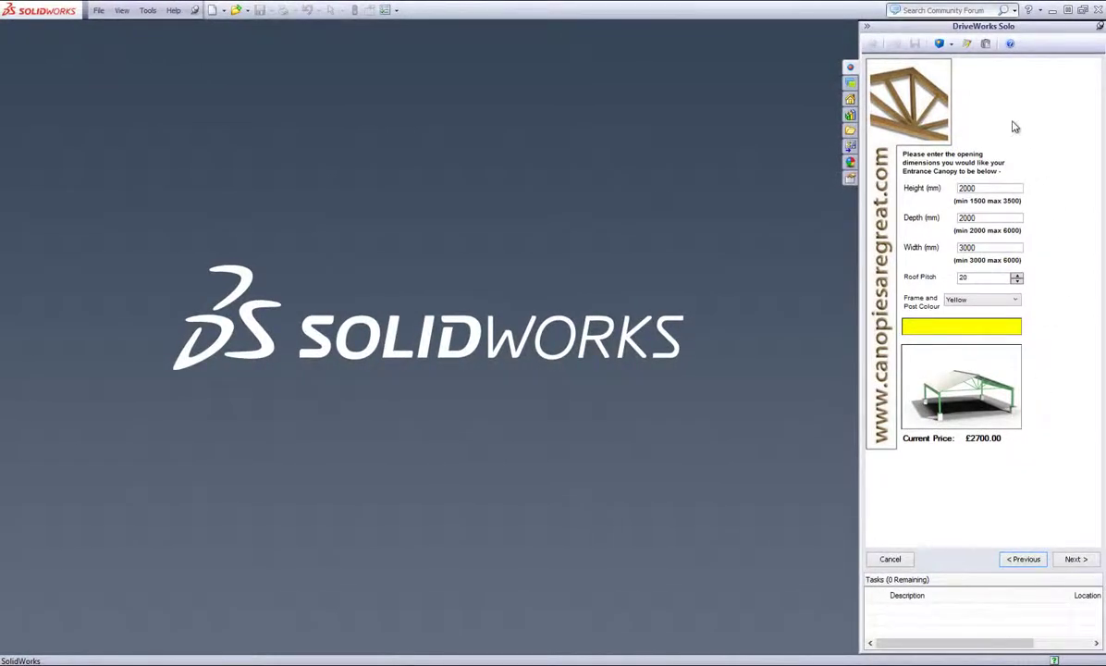
- Generate previews of the configured canopy's 3D assembly and its drawing
{"action": "left_click", "coordinate": [939, 44]}
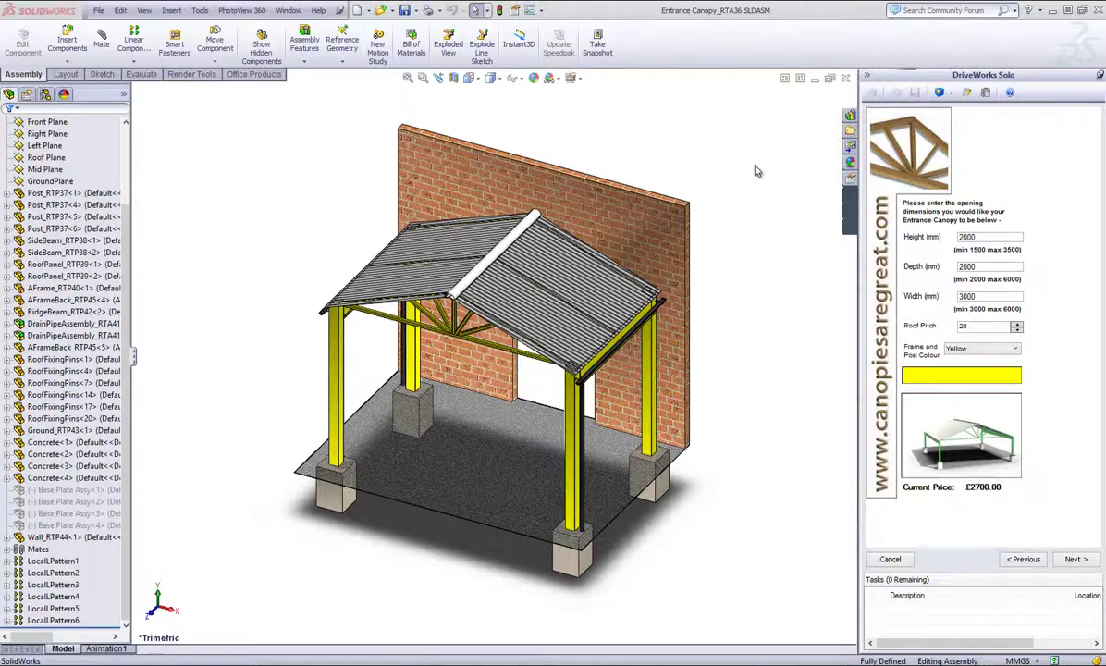
{"action": "left_click", "coordinate": [962, 93]}
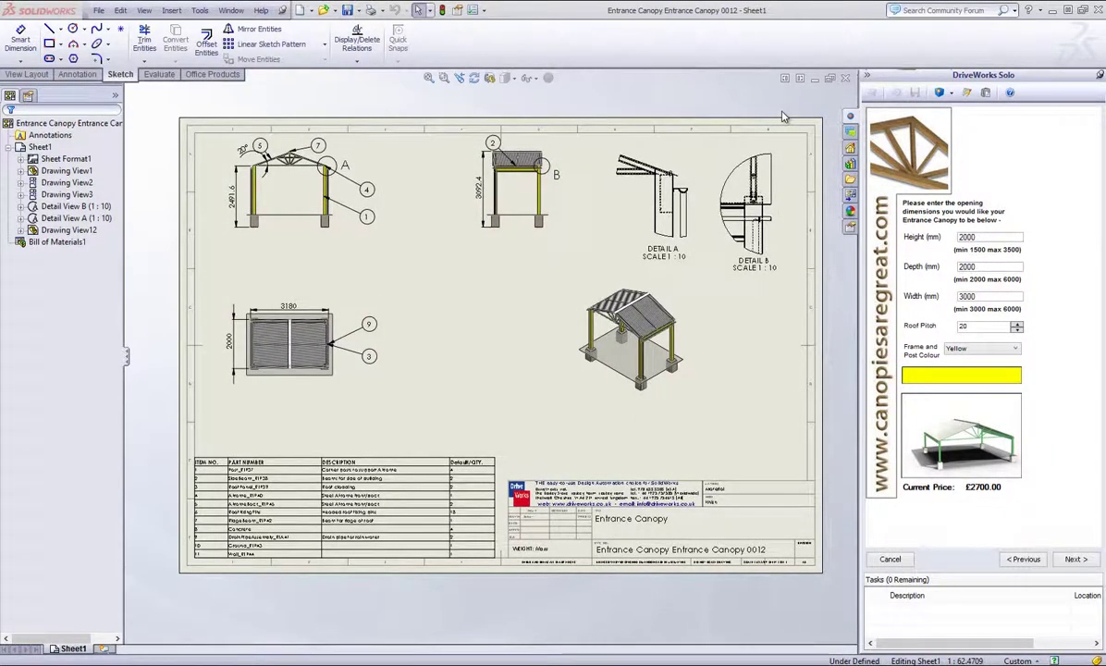
- Preview the QuoteDocument from the project's documents and close the document list
{"action": "left_click", "coordinate": [914, 92]}
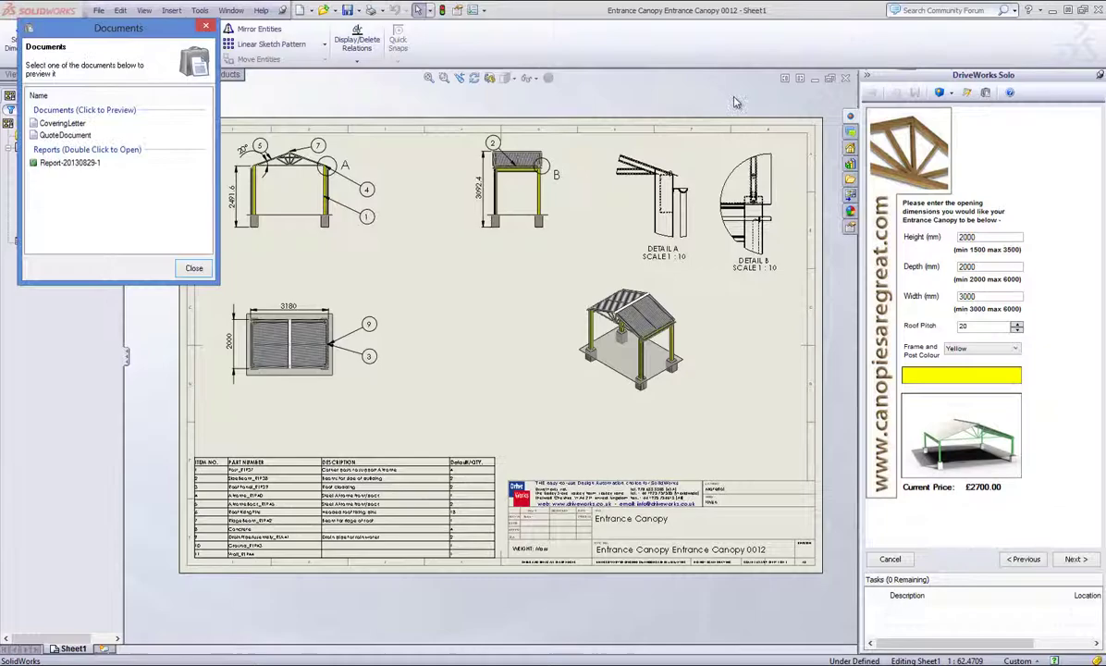
{"action": "left_click", "coordinate": [72, 135]}
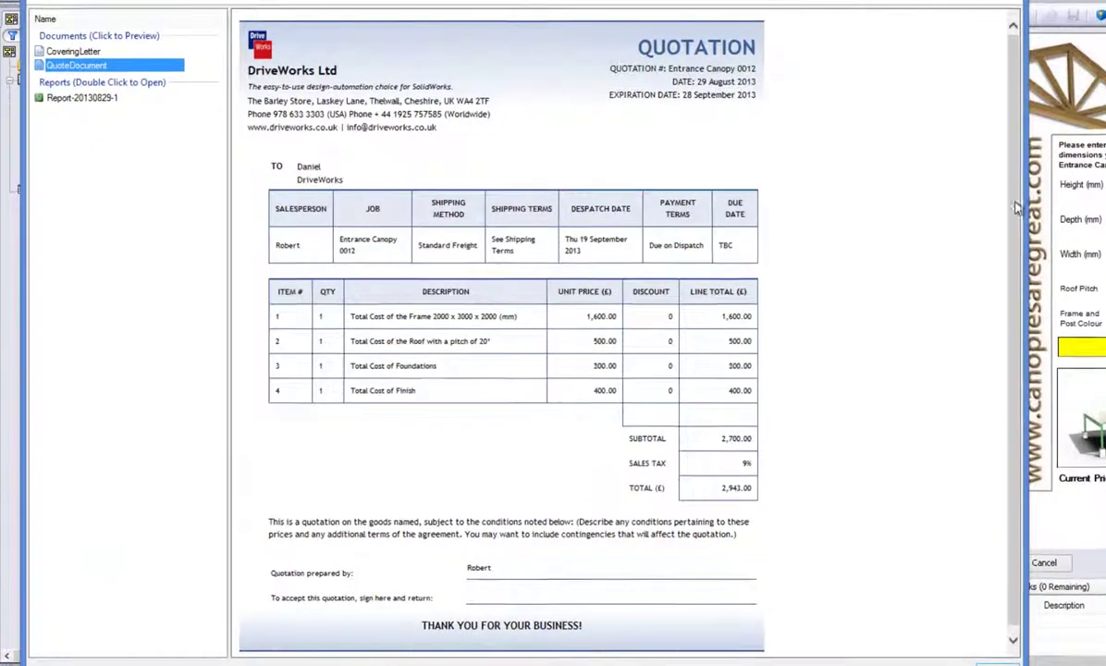
{"action": "scroll", "coordinate": [966, 152], "scroll_direction": "up", "scroll_amount": 1}
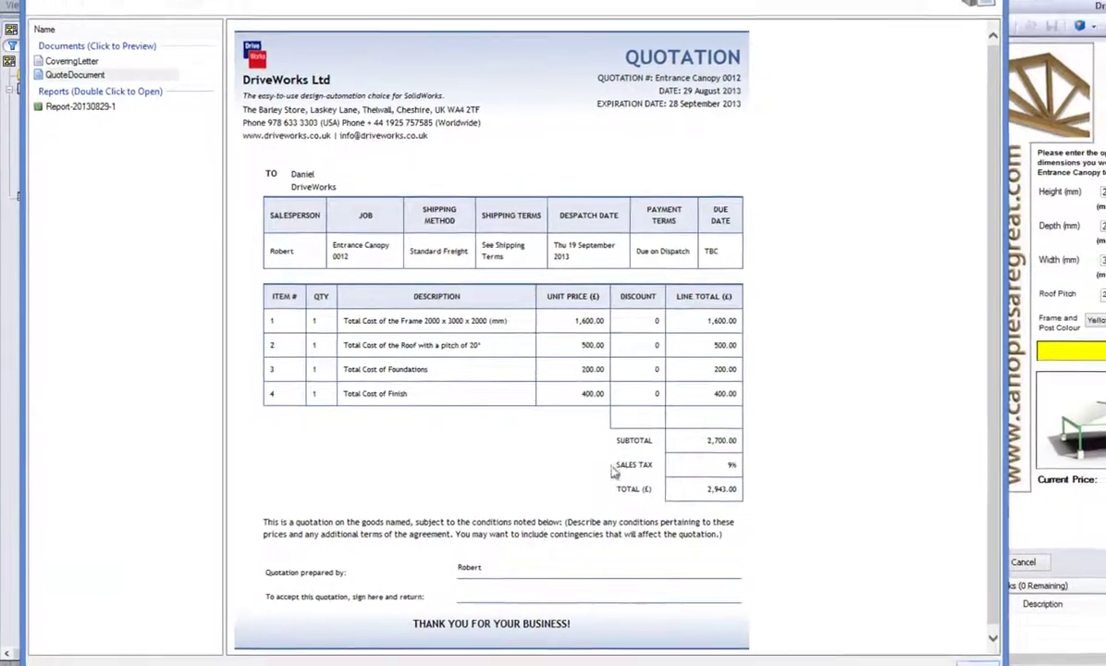
{"action": "left_click", "coordinate": [905, 661]}
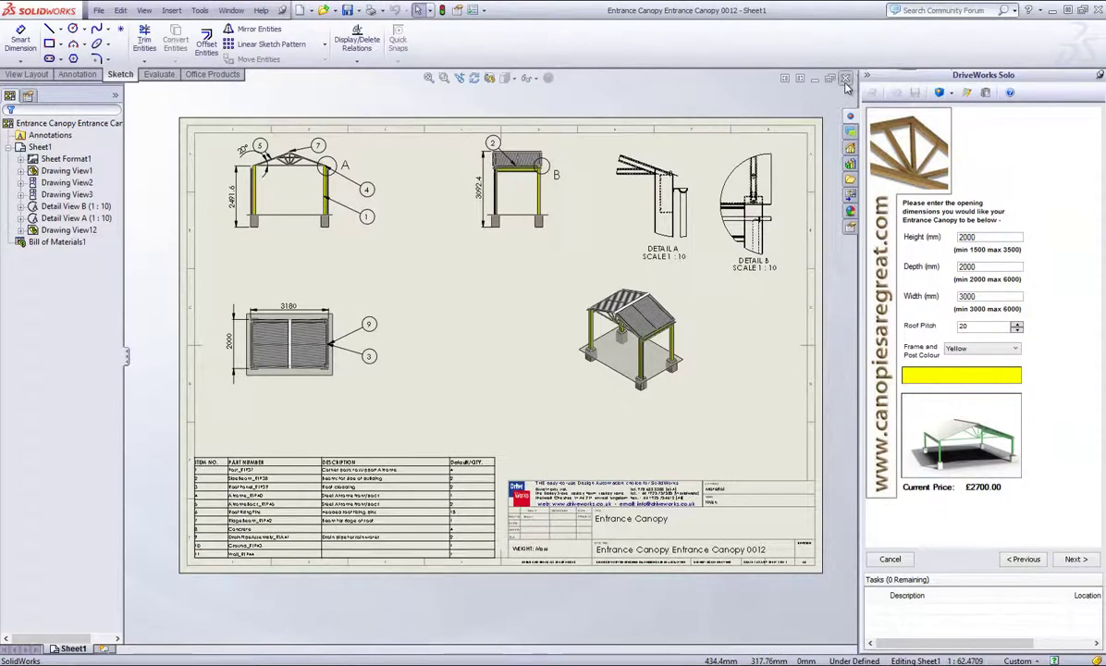
- Switch from the drawing back to the 3D canopy assembly and rotate it towards a front view
{"action": "left_click", "coordinate": [799, 79]}
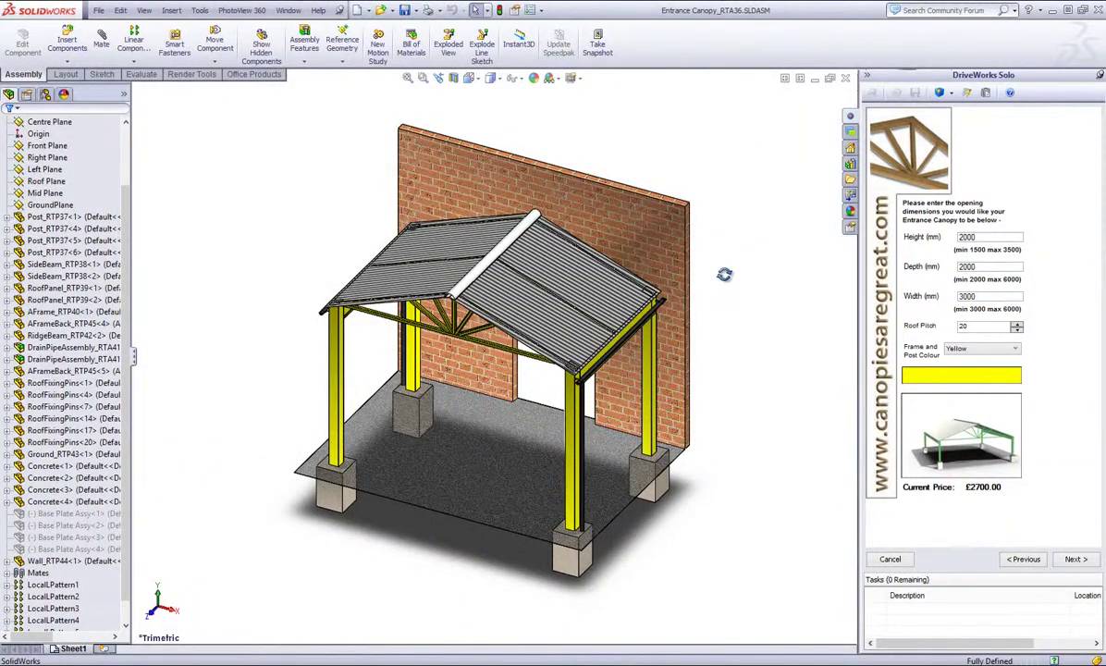
{"action": "middle_click_drag", "start_coordinate": [723, 279], "coordinate": [836, 268]}
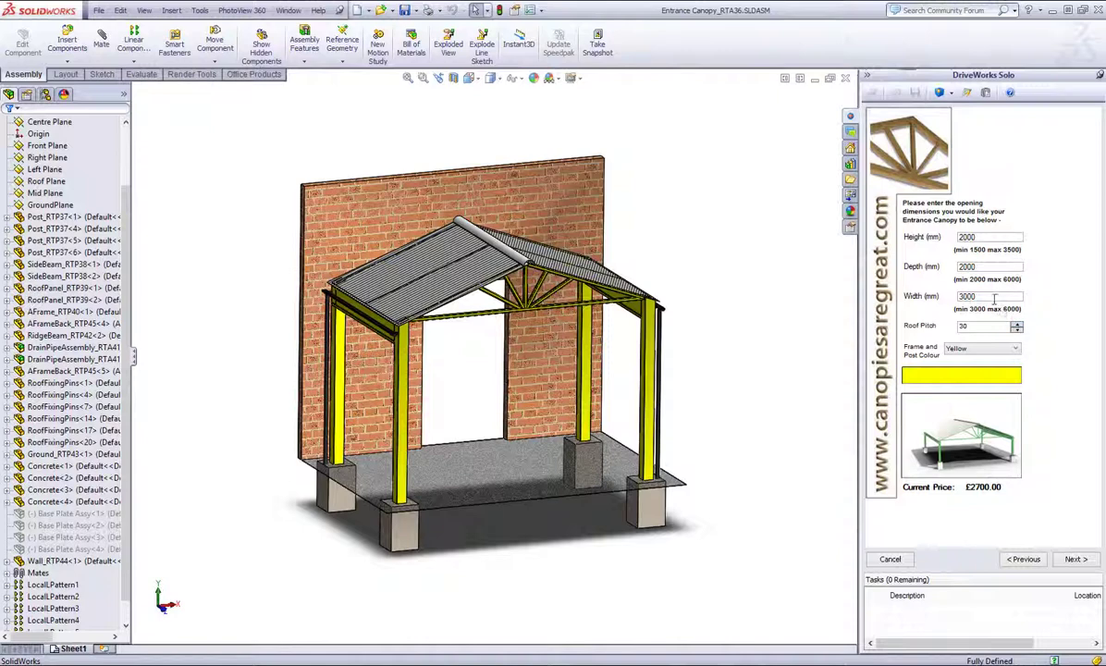
- Refresh the 3D canopy preview from the dimensions page and change the fixings to Base Plate
{"action": "left_click_drag", "start_coordinate": [975, 296], "coordinate": [920, 300]}
{"action": "left_click", "coordinate": [939, 93]}
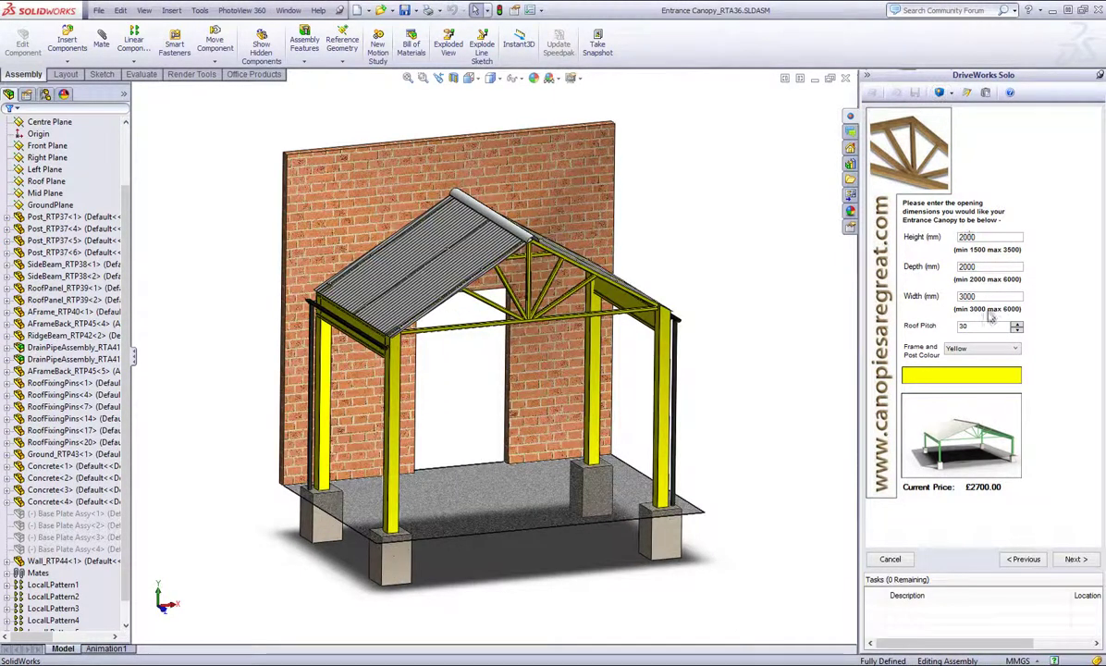
{"action": "left_click", "coordinate": [1072, 559]}
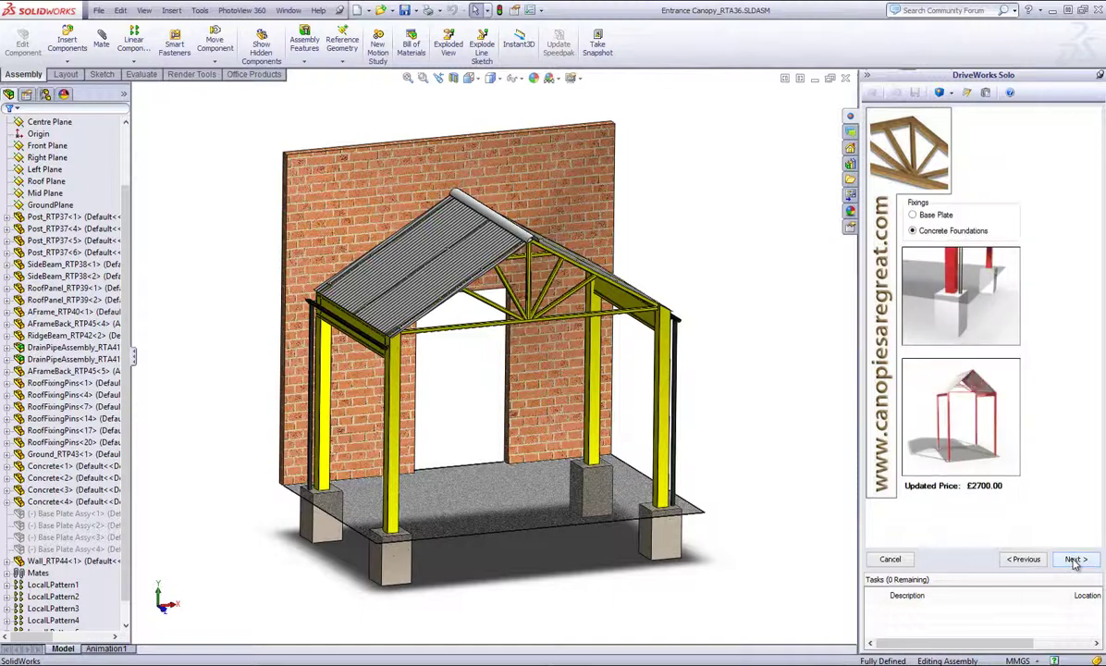
{"action": "left_click", "coordinate": [913, 215]}
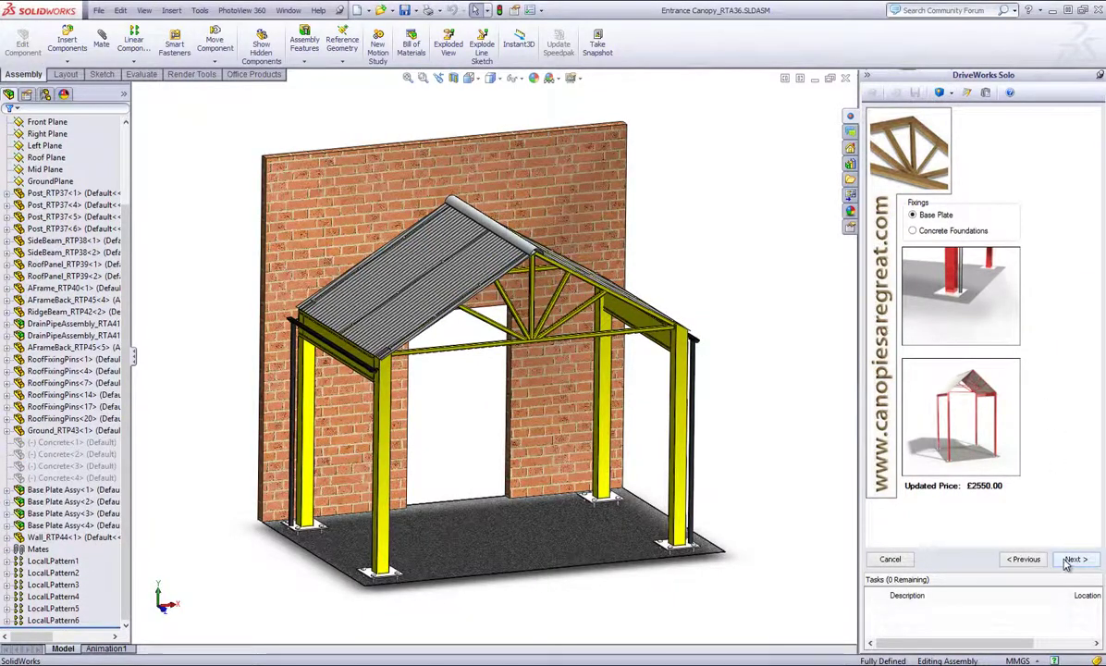
- Finish the project, saving models with final file names, generating drawings and documents, and opening the results folder when done
{"action": "left_click", "coordinate": [1070, 559]}
{"action": "left_click", "coordinate": [1071, 559]}
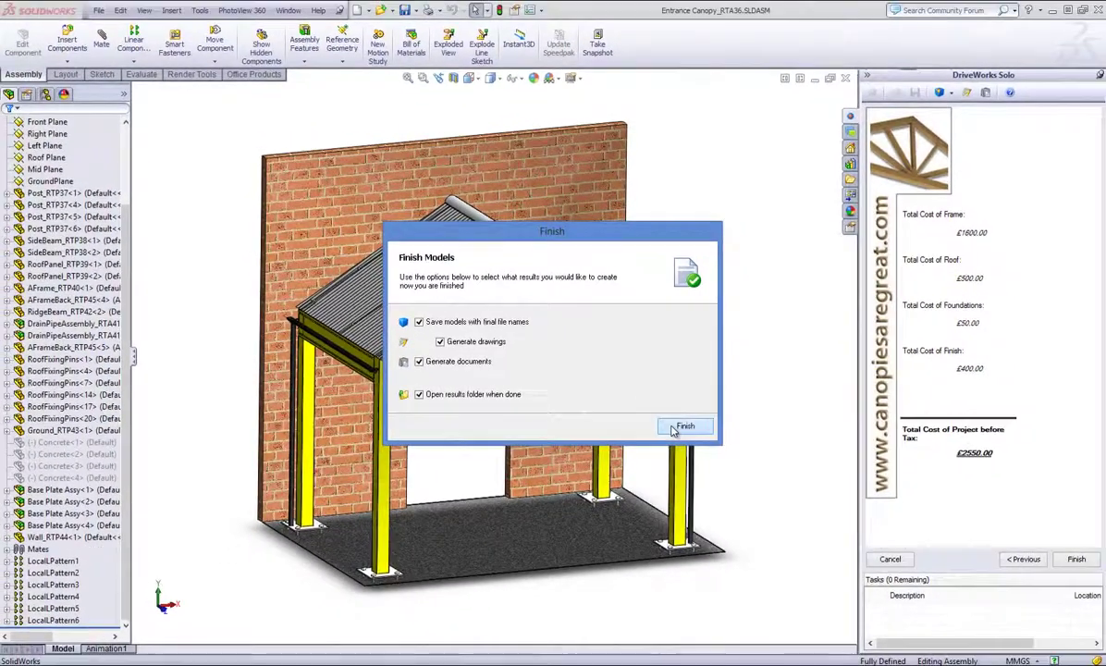
{"action": "left_click", "coordinate": [676, 435]}
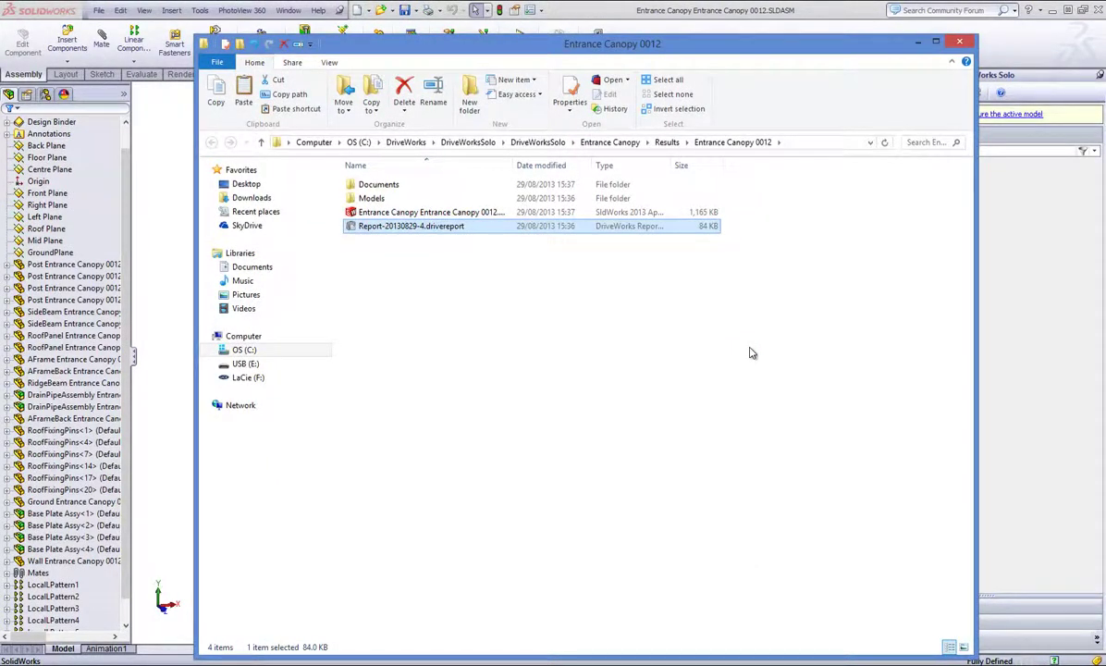
- Look through the Documents folder, its Content subfolder and the Models folder in the Entrance Canopy 0012 results
{"action": "double_click", "coordinate": [408, 184]}
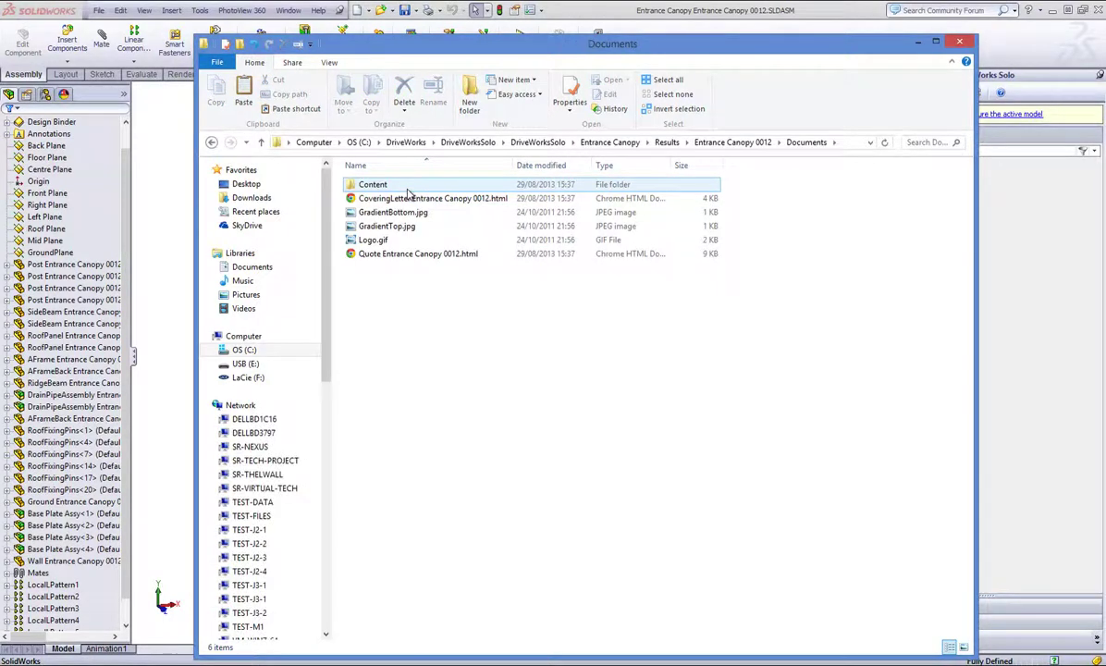
{"action": "double_click", "coordinate": [408, 185]}
{"action": "key", "text": "BackSpace"}
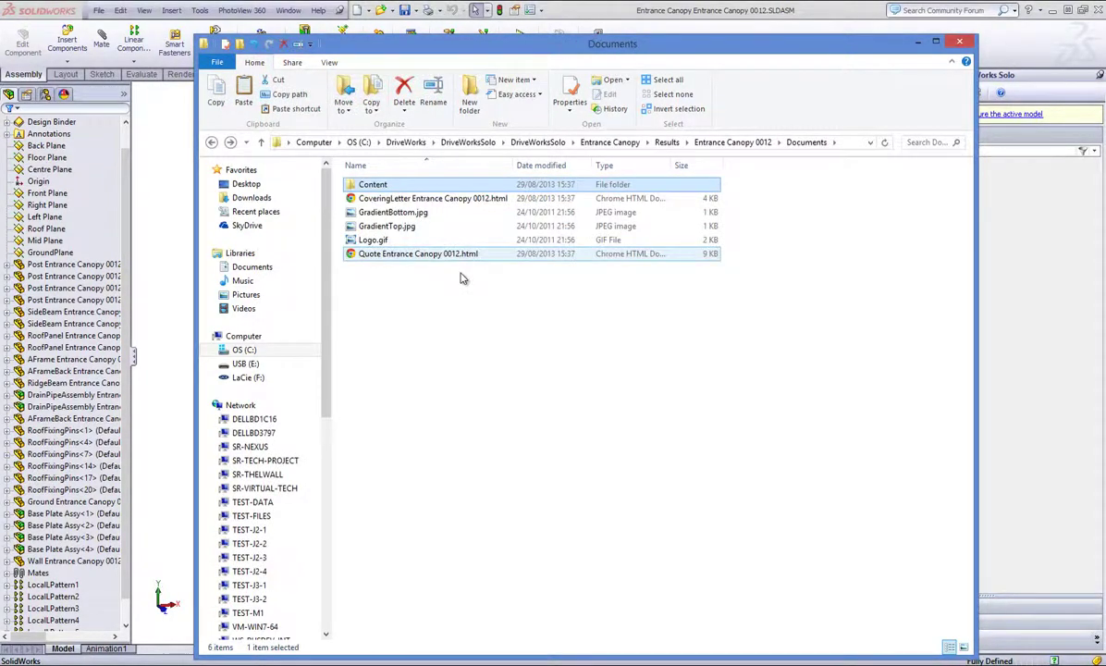
{"action": "key", "text": "BackSpace"}
{"action": "double_click", "coordinate": [371, 198]}
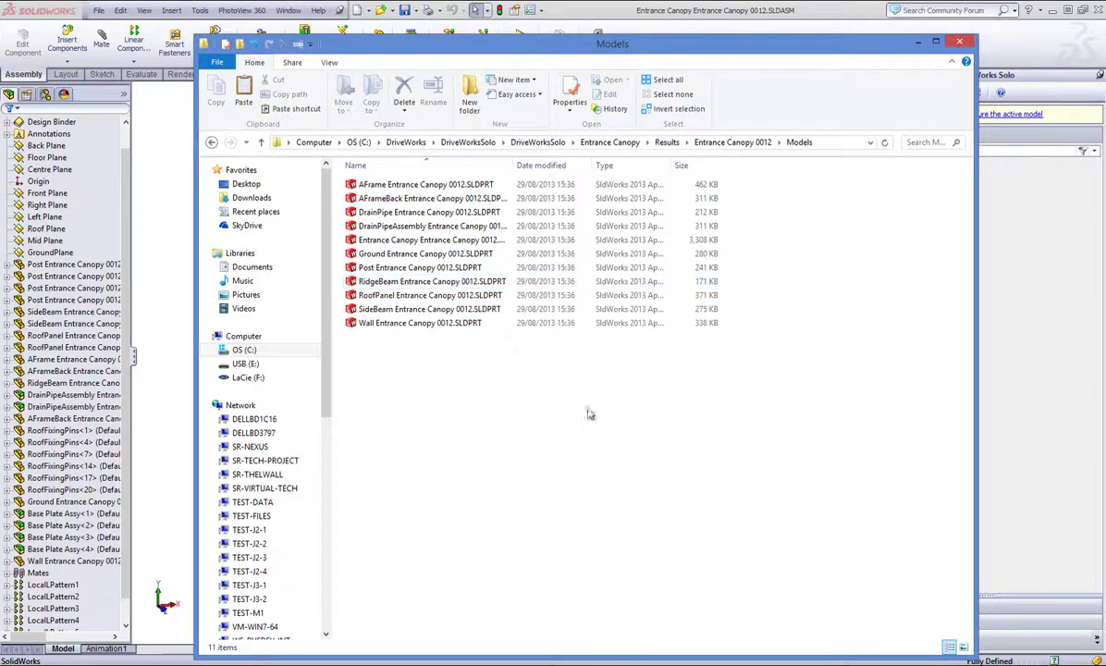
{"action": "left_click_drag", "start_coordinate": [588, 412], "coordinate": [405, 171]}
{"action": "key", "text": "BackSpace"}
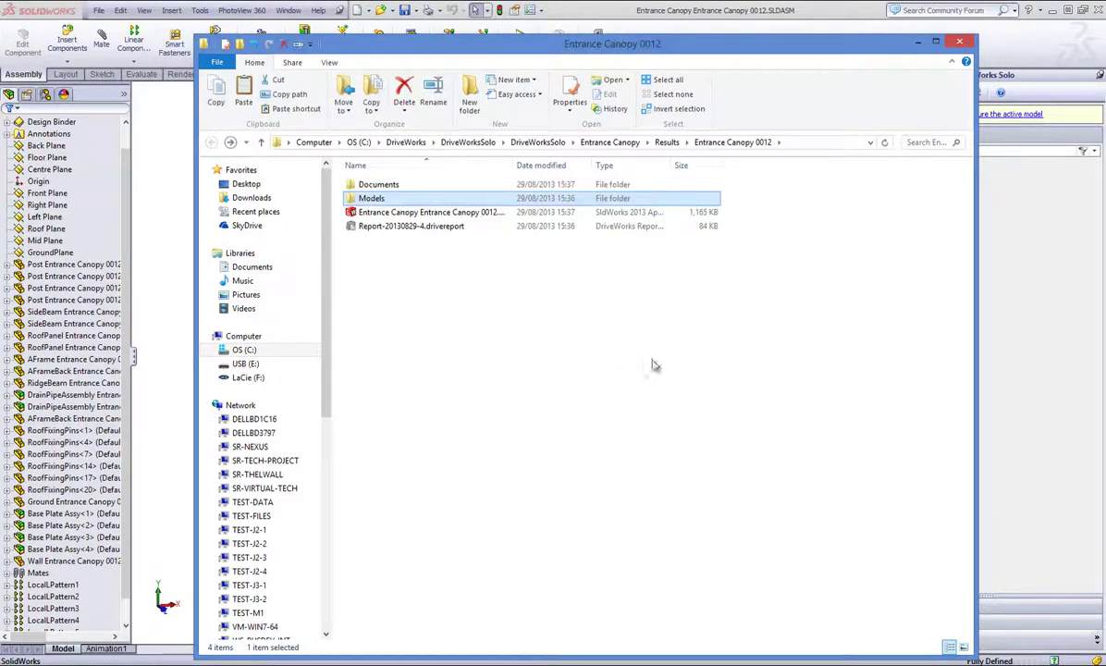
- Minimize the results folder window and close the generated Entrance Canopy assembly
{"action": "left_click", "coordinate": [917, 41]}
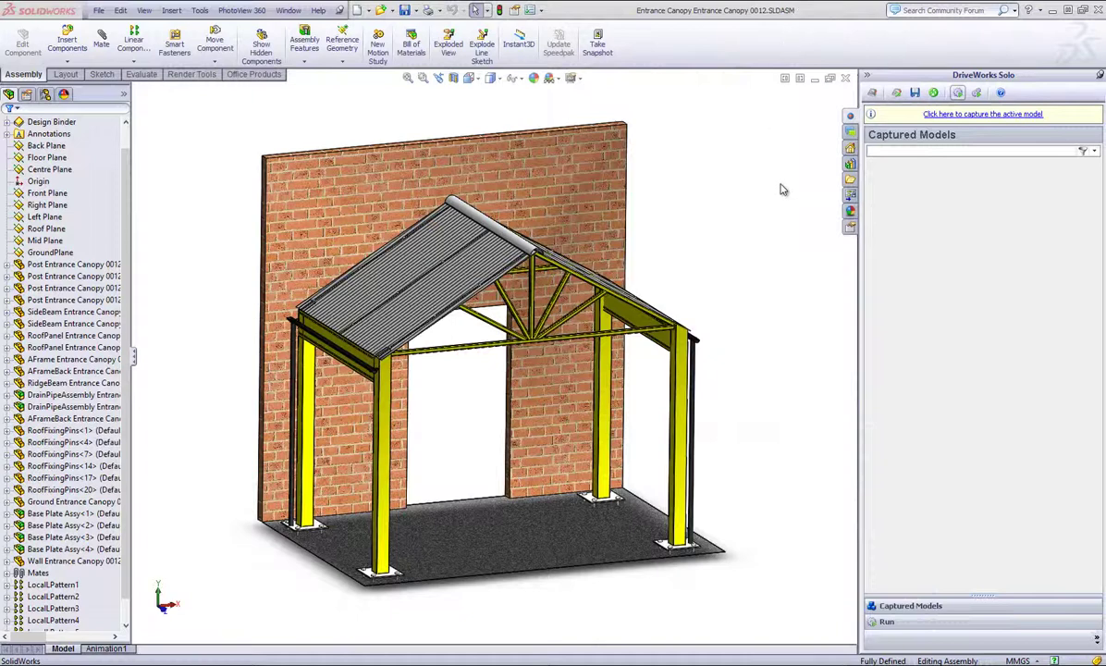
{"action": "left_click", "coordinate": [846, 79]}
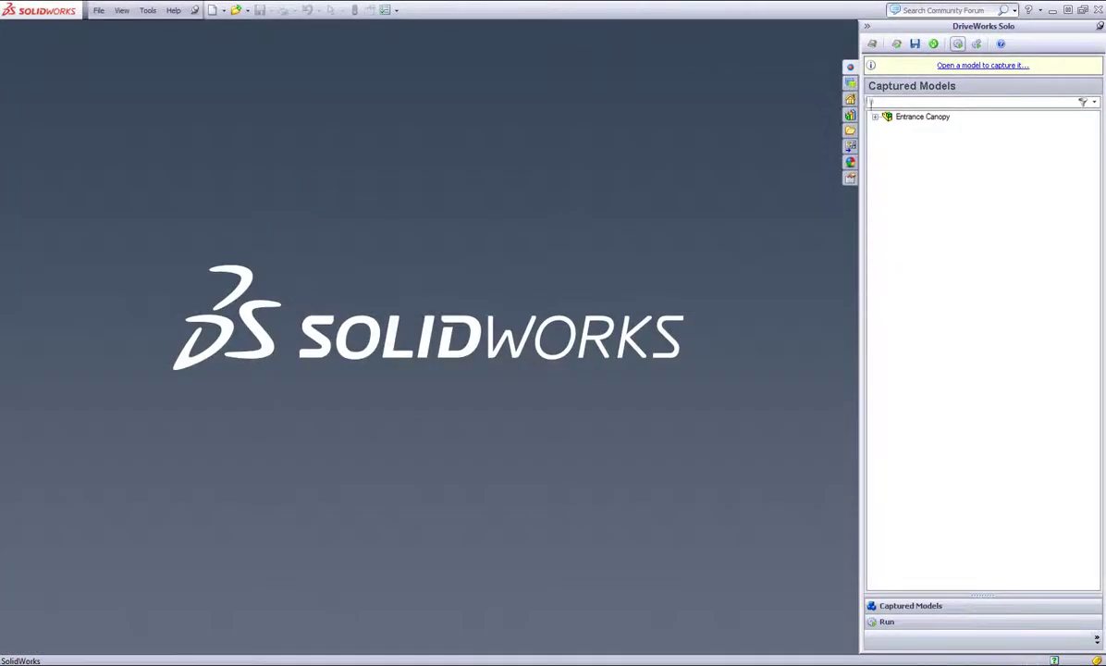